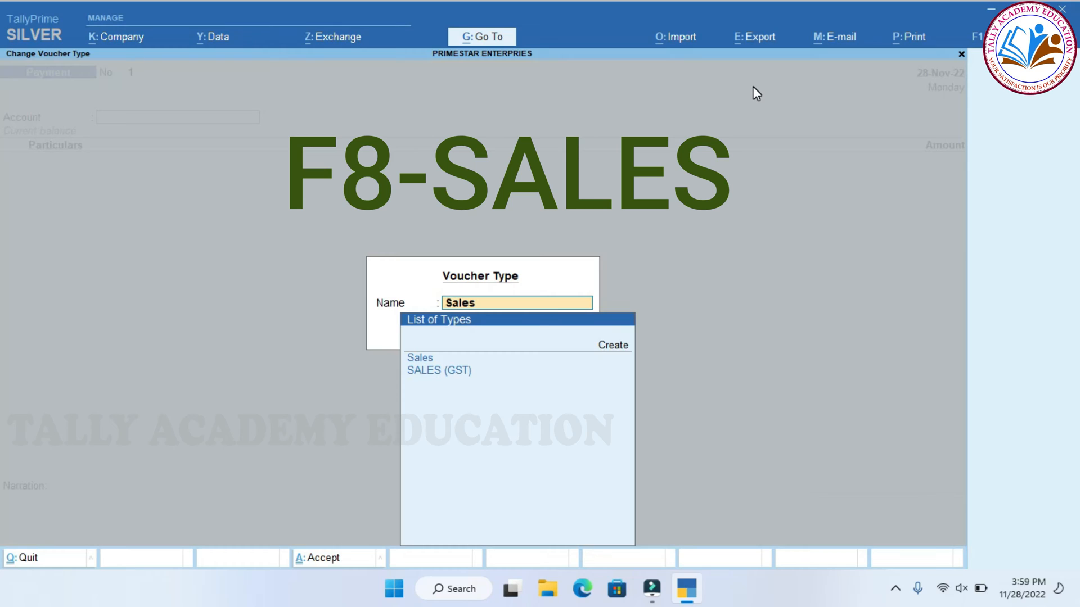
Choose the Sales voucher type and set the voucher date to 28-11-2022
key(Return)
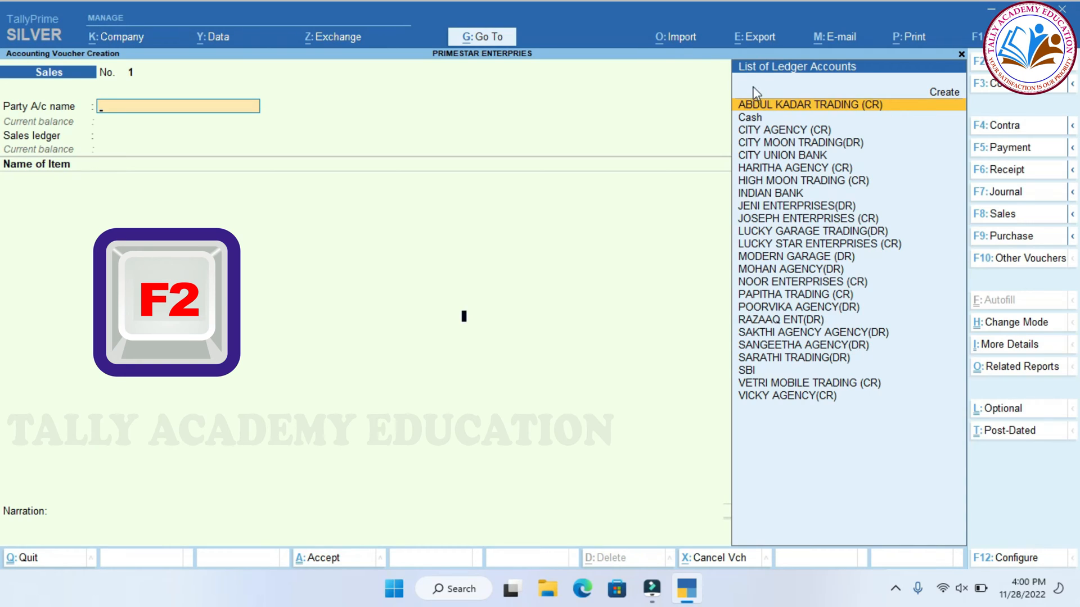
key(F2)
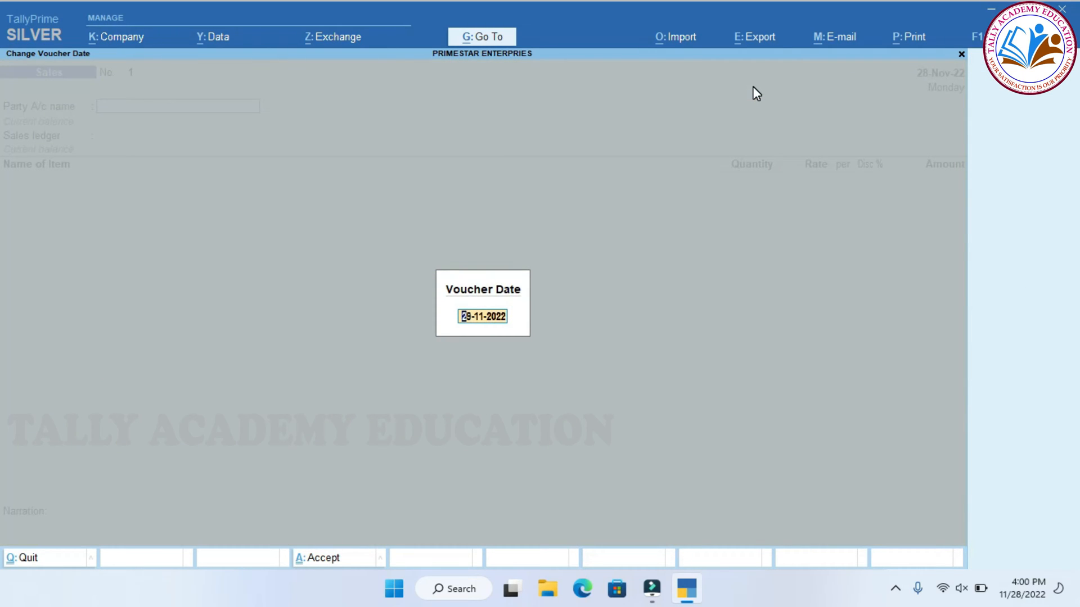
text(28.11.2022)
key(Return)
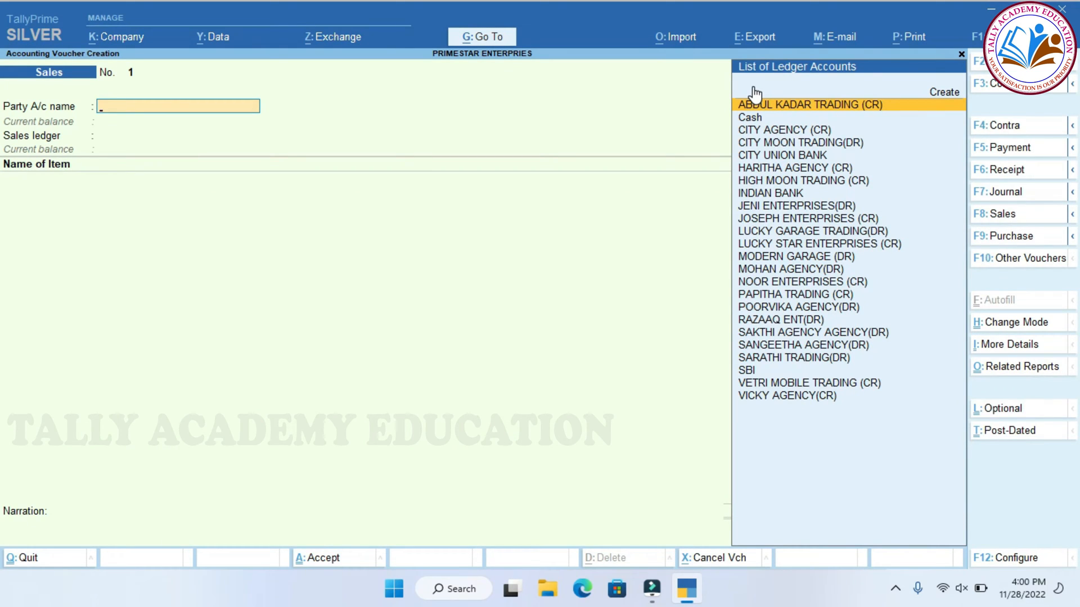
Select SANGEETHA AGENCY(DR) as the party account of the sales voucher
key(Down)
key(Down)
key(Down)
key(Down)
key(Down)
key(Down)
key(Down)
key(Down)
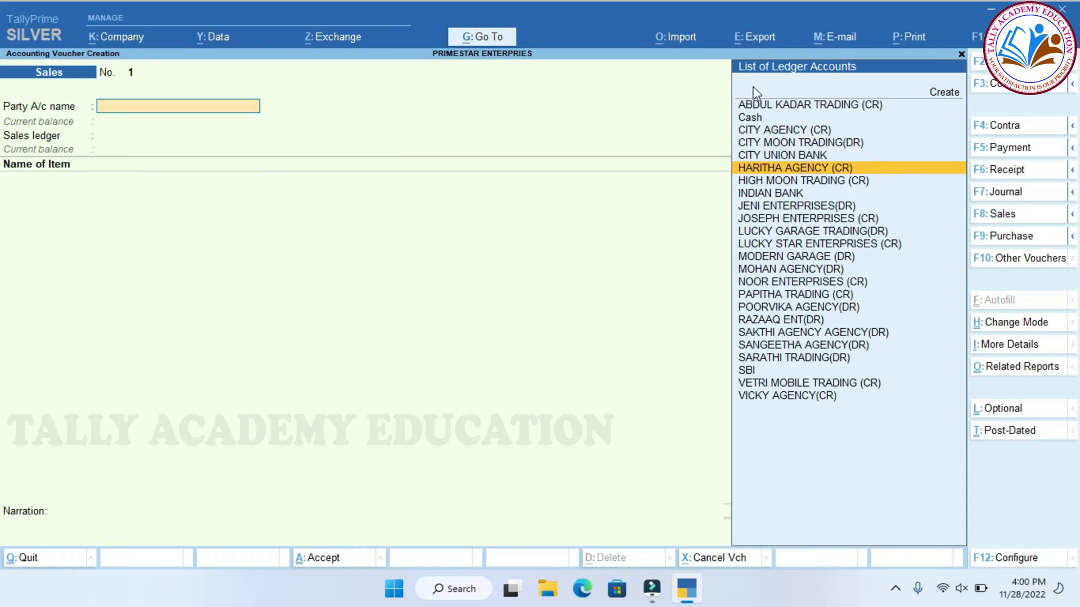
key(Down)
key(Down)
key(Down)
key(Down)
key(Down)
key(Down)
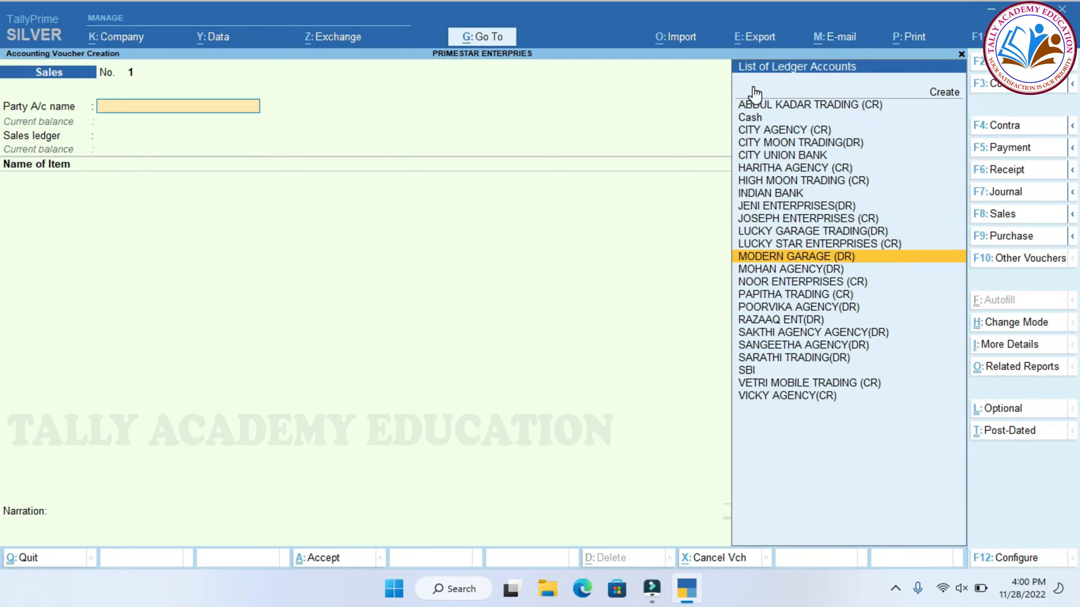
key(Down)
key(Down)
key(Down)
key(Down)
key(Down)
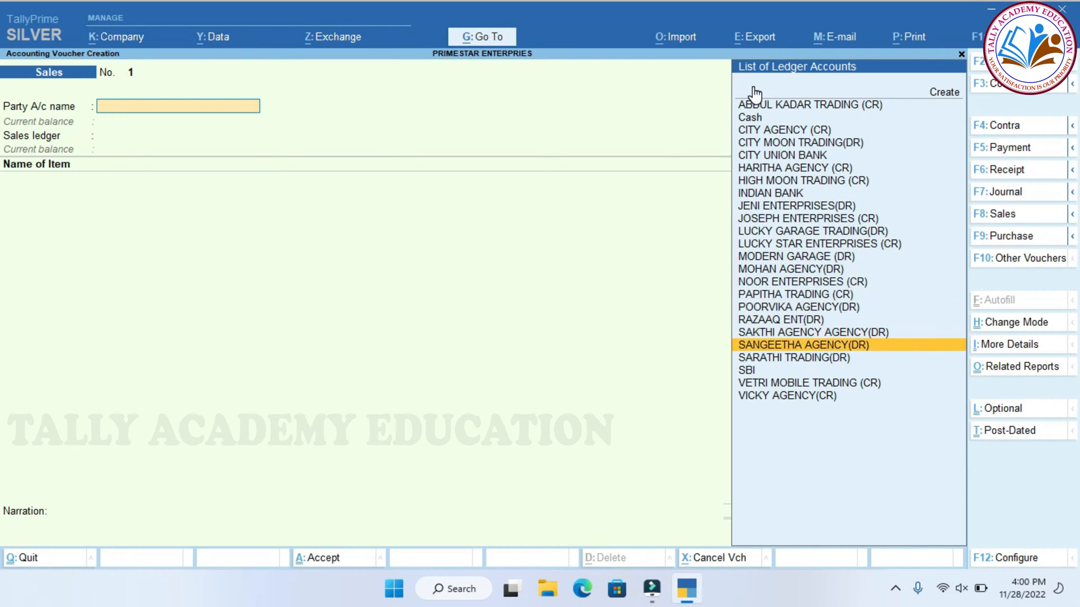
key(Return)
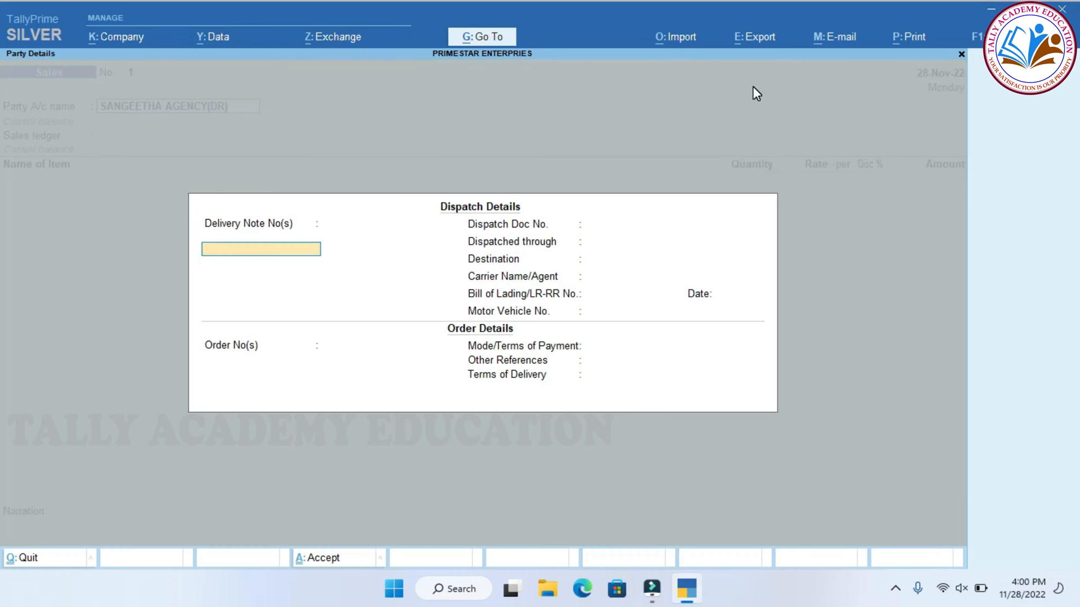
Go through the dispatch and order details, leaving every field blank
key(Return)
key(Return)
key(Return)
key(Return)
key(Return)
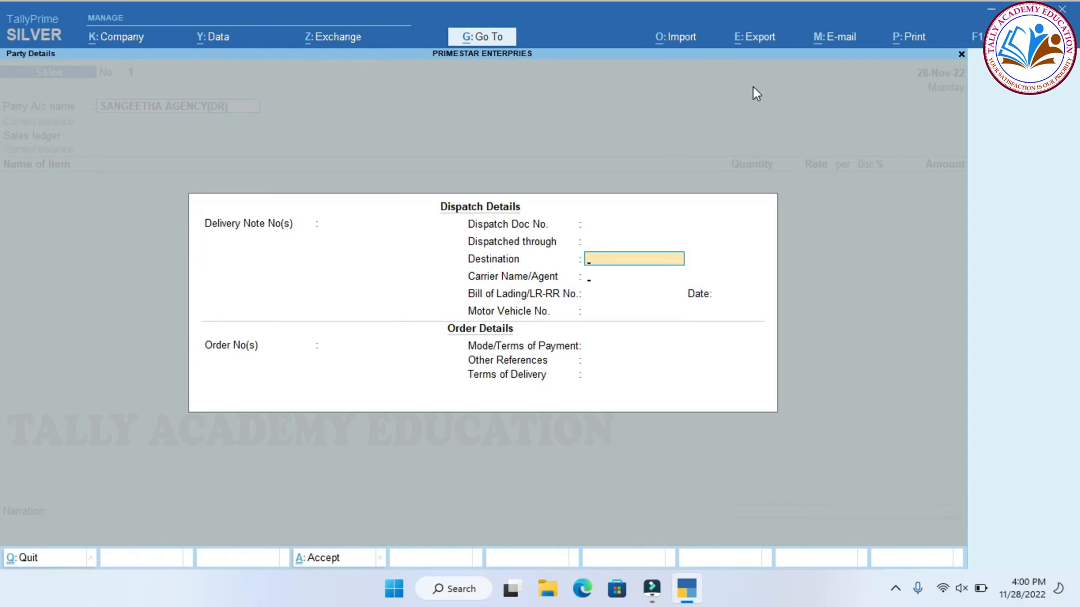
key(Return)
key(Return)
key(Return)
key(Return)
key(Return)
key(Return)
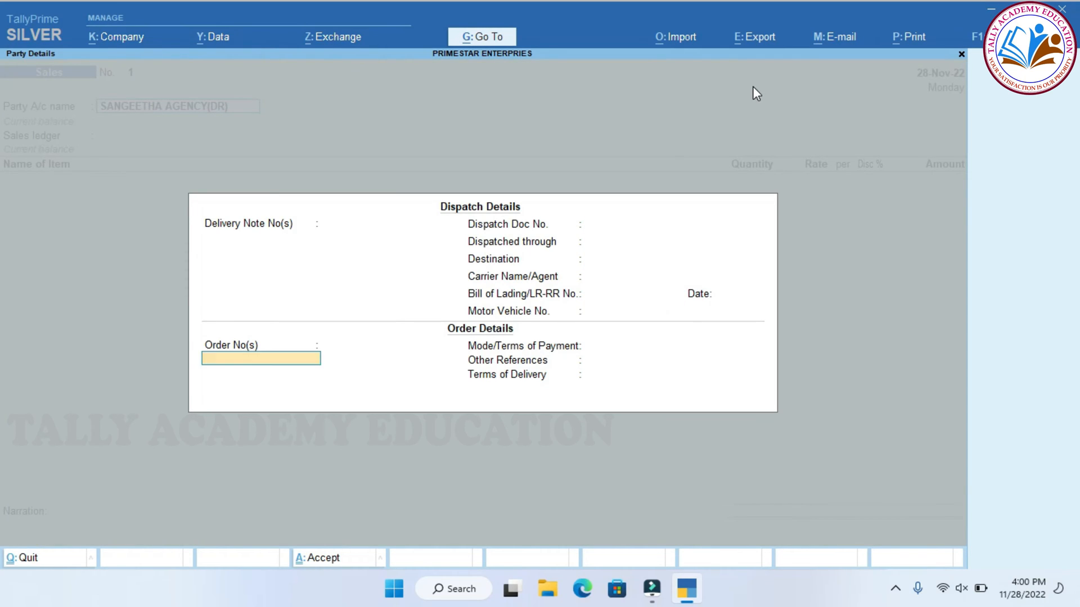
key(Return)
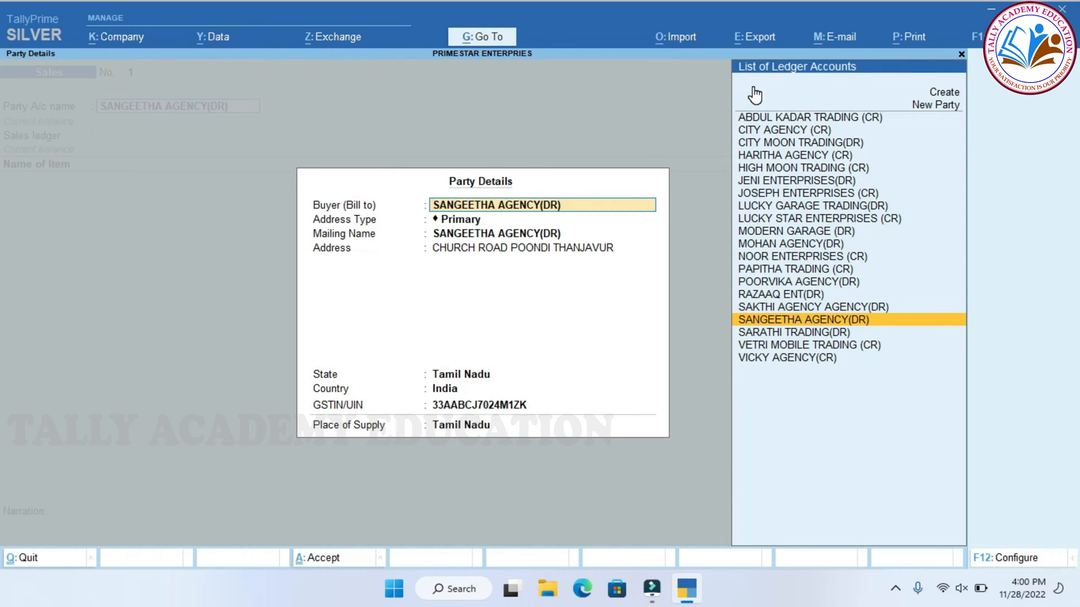
Accept the buyer's party details with Tamil Nadu as place of supply, and choose SALES as the sales ledger
key(Return)
key(Return)
key(Return)
key(Return)
key(Return)
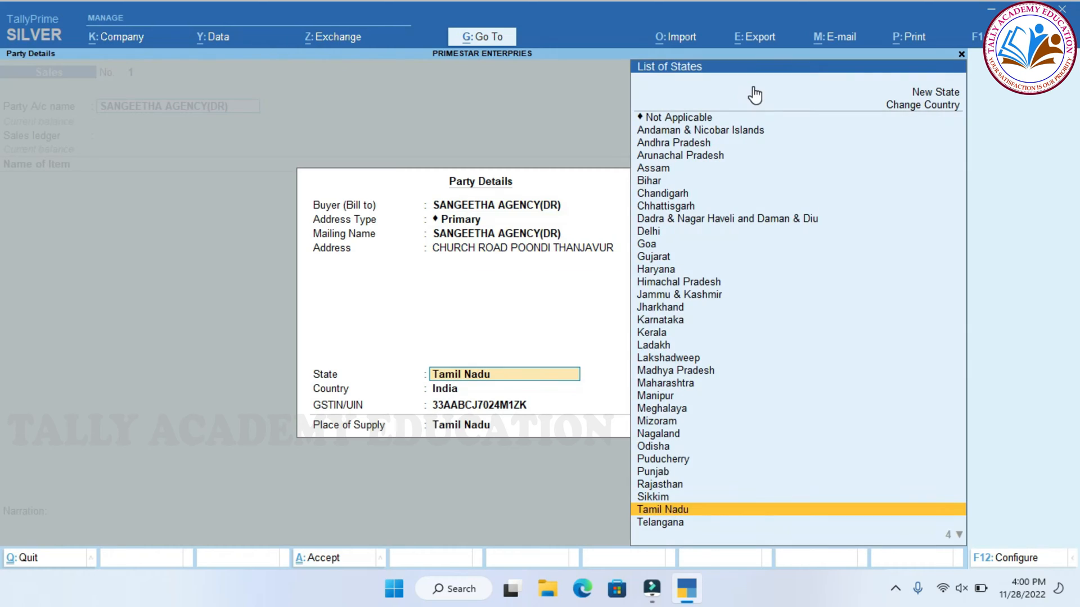
key(Return)
key(Return)
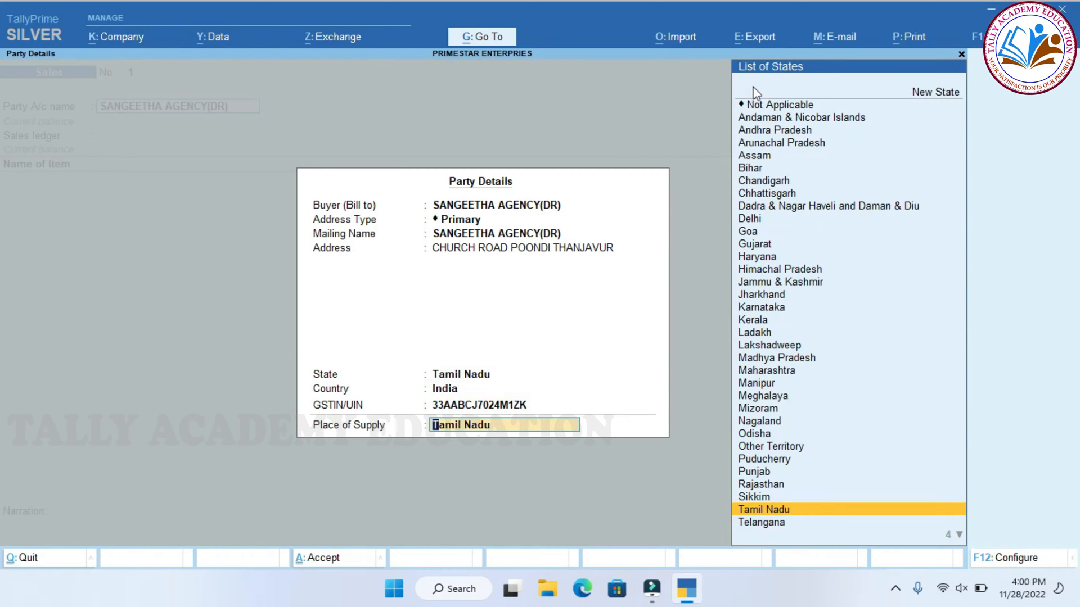
key(Return)
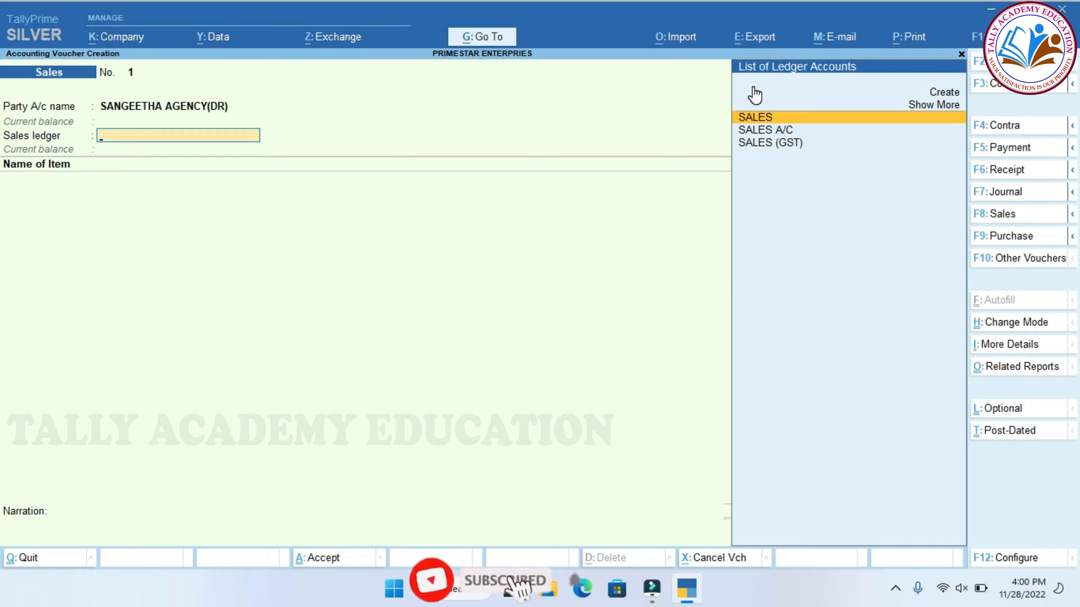
key(Return)
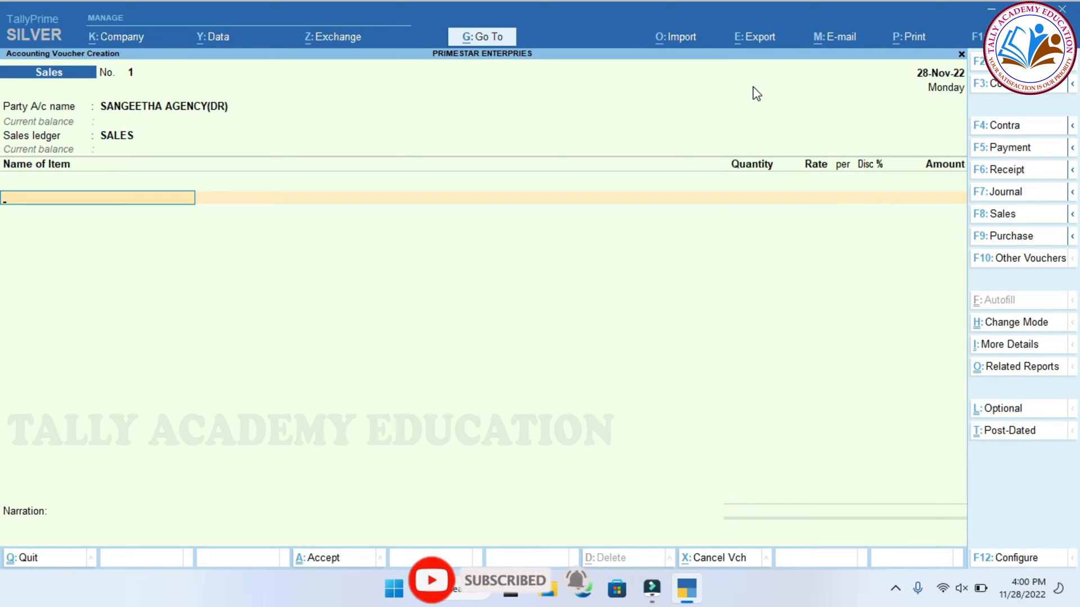
Start creating a stock item from the voucher's item line, naming it SOLAR TUBE LIGHT without an alias
key(alt+c)
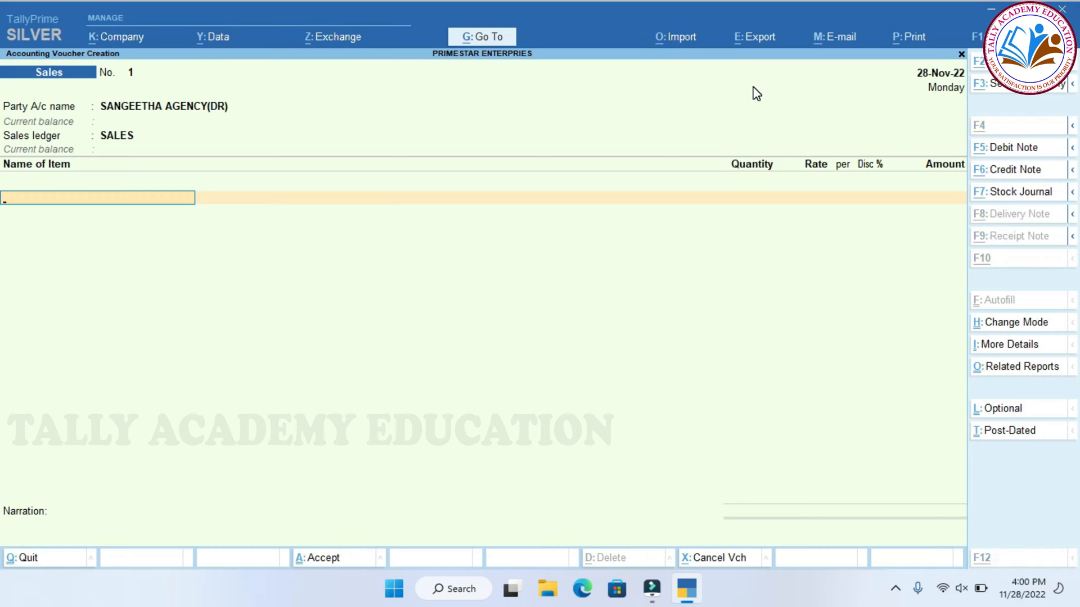
key(alt+c)
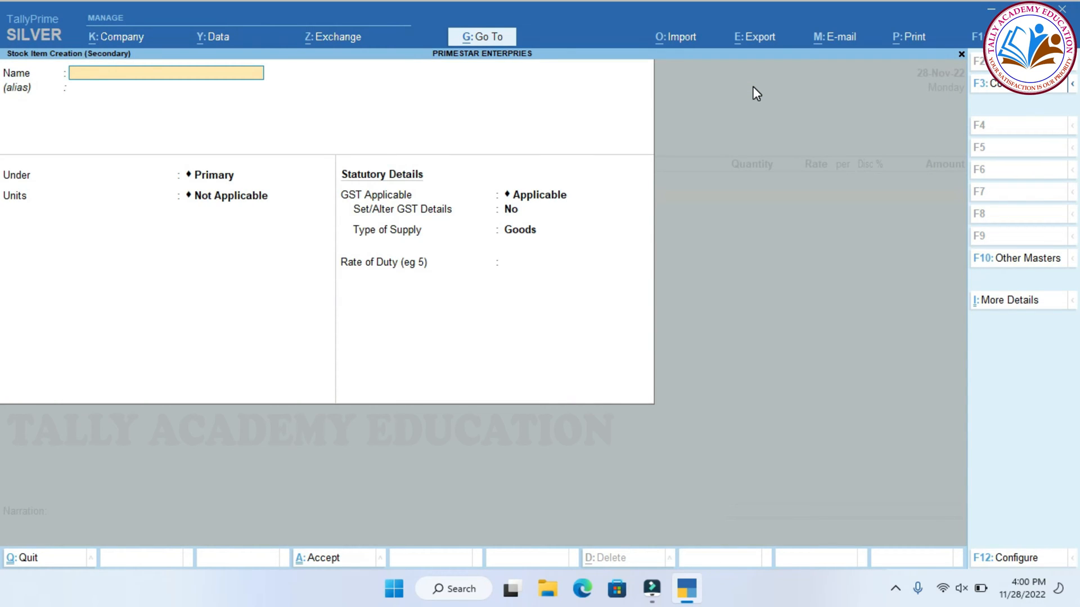
text(SOLAR TUBE LIGHT)
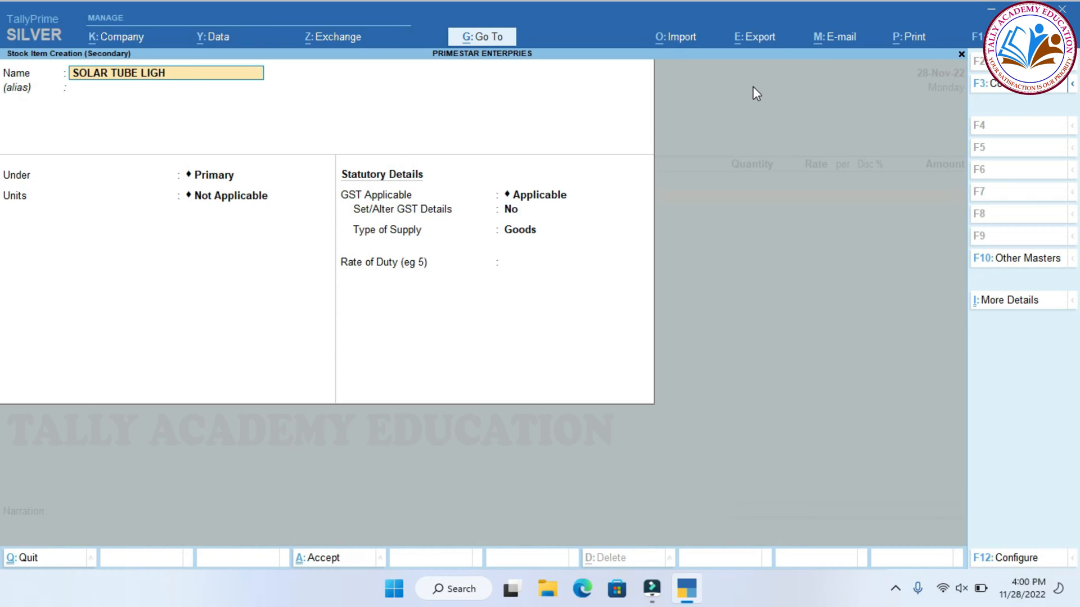
key(Return)
key(Return)
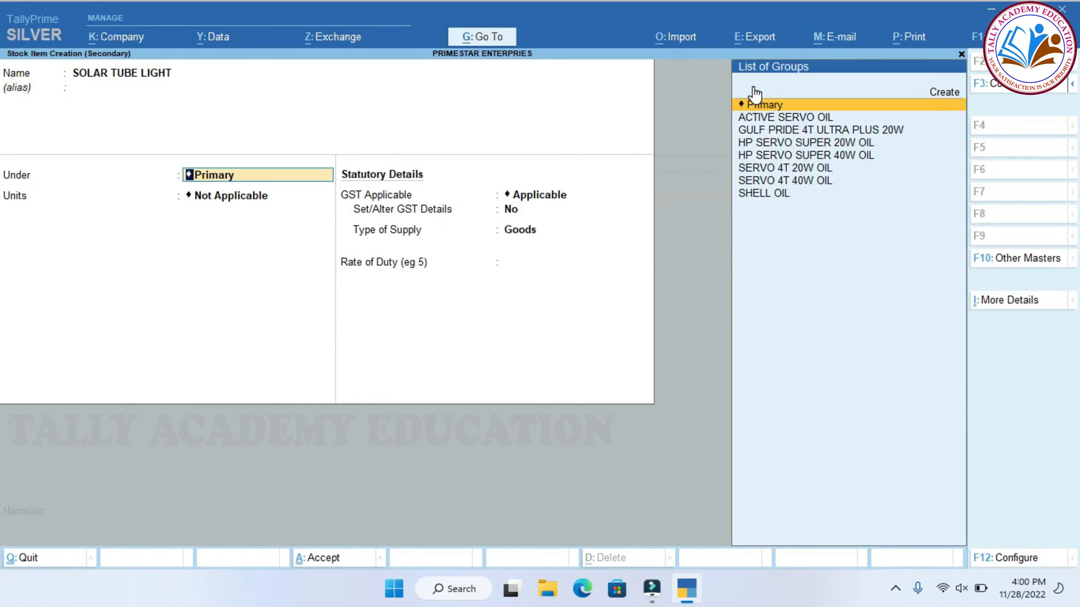
Create the stock group ELECTRONICS under Primary for the item, with quantity addition and GST details set to No
key(alt+c)
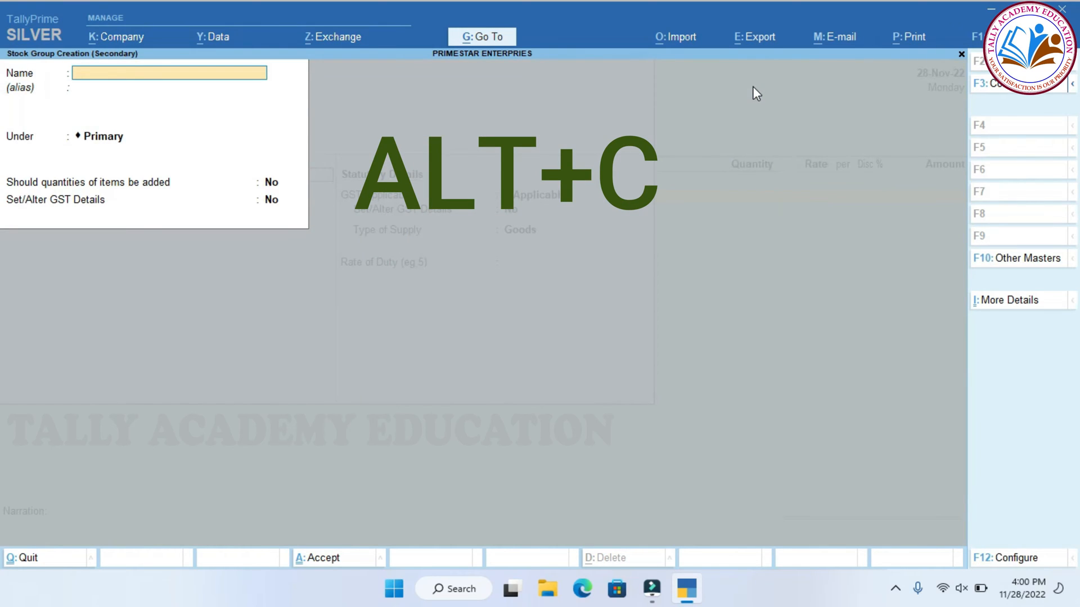
text(ELECTRON)
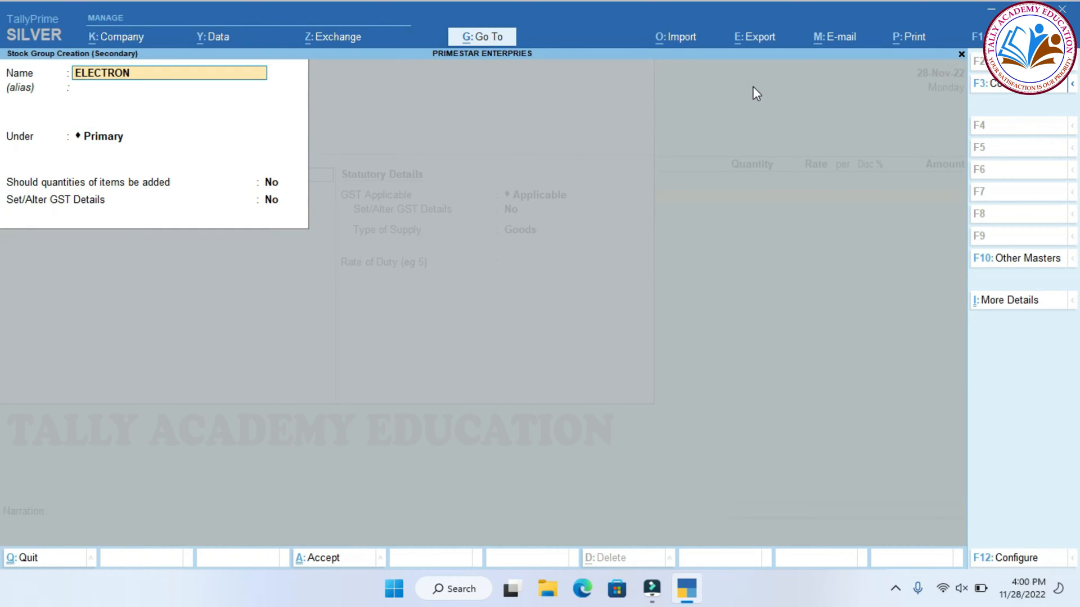
text(ICS)
key(Return)
key(Return)
key(Return)
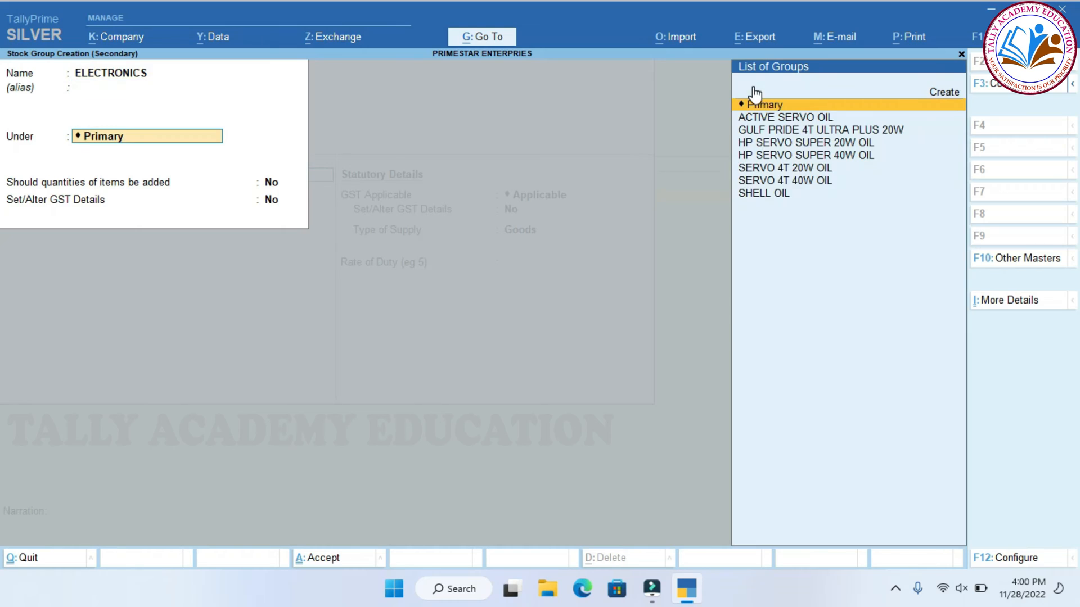
key(Return)
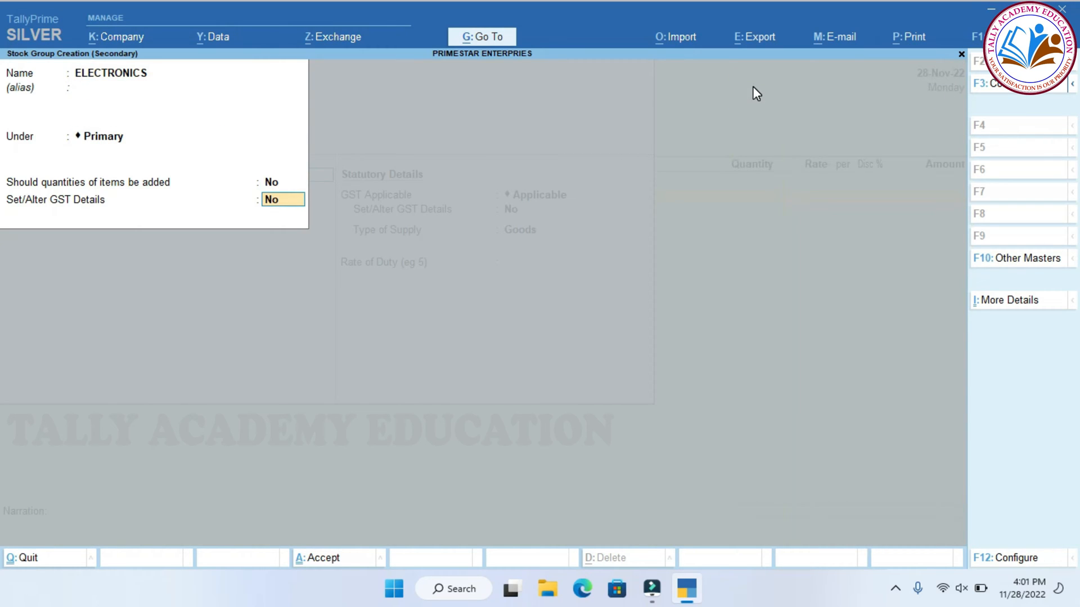
key(Return)
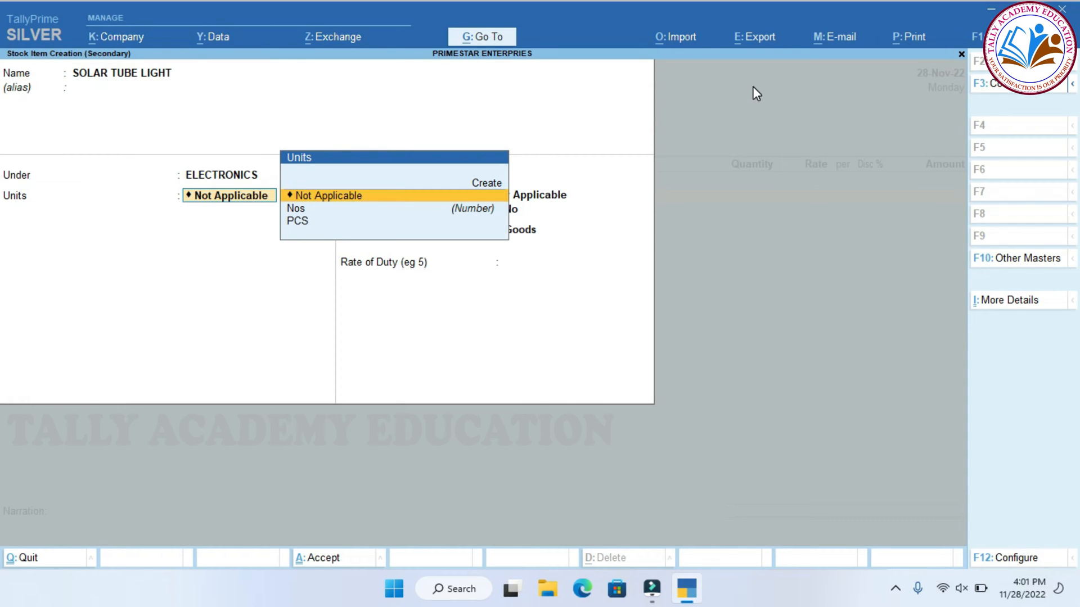
Set the stock item's unit to Nos and keep cost tracking at No
key(Down)
key(Return)
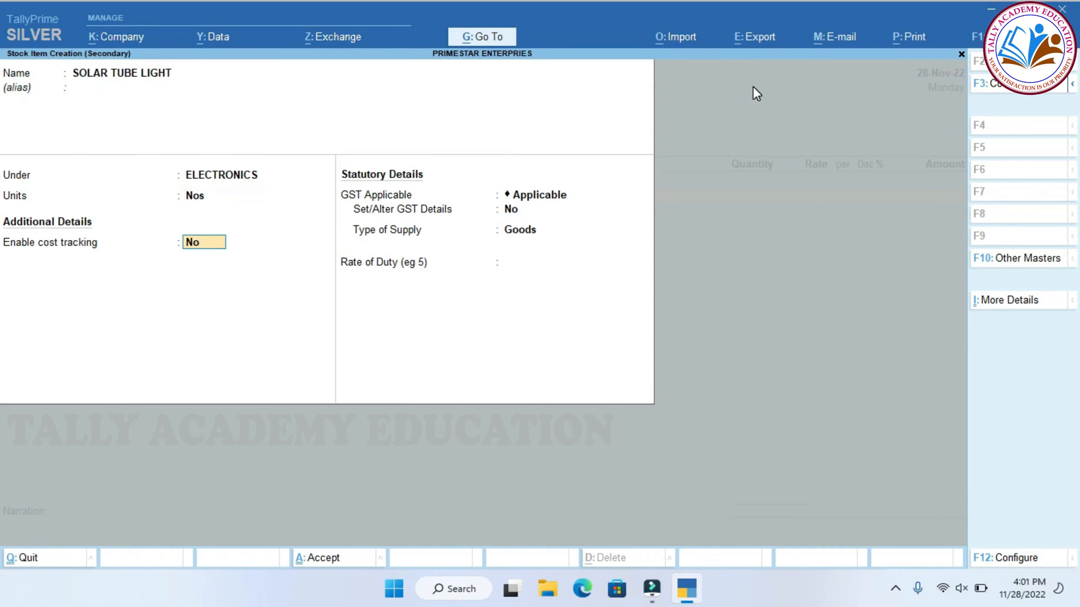
key(Return)
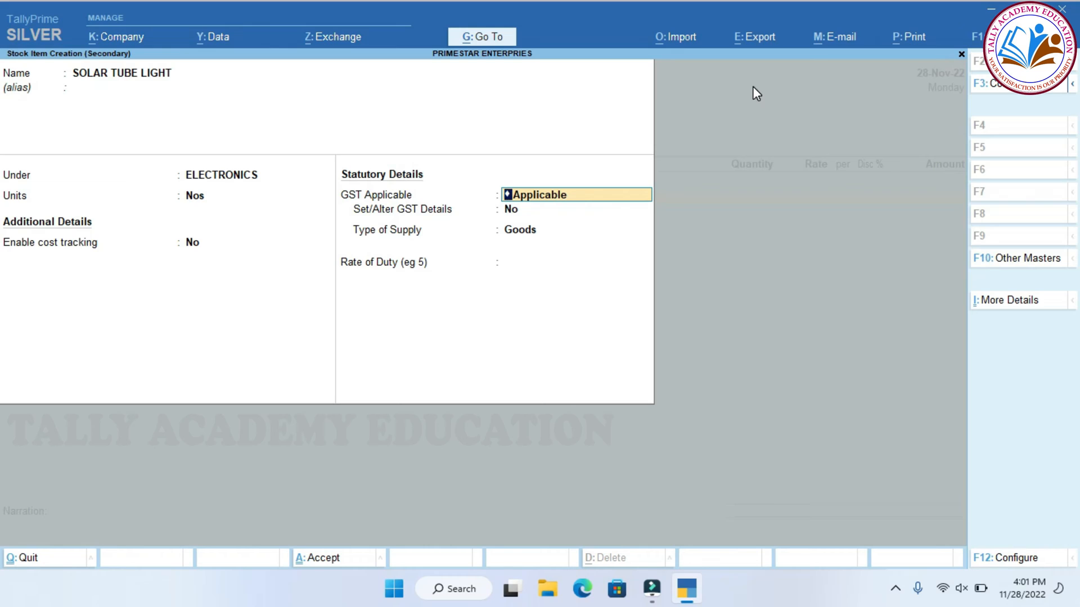
Keep GST applicable, enable setting the item's GST details, and enter description ELECTRONICS with HSN/SAC code 94055040
key(Return)
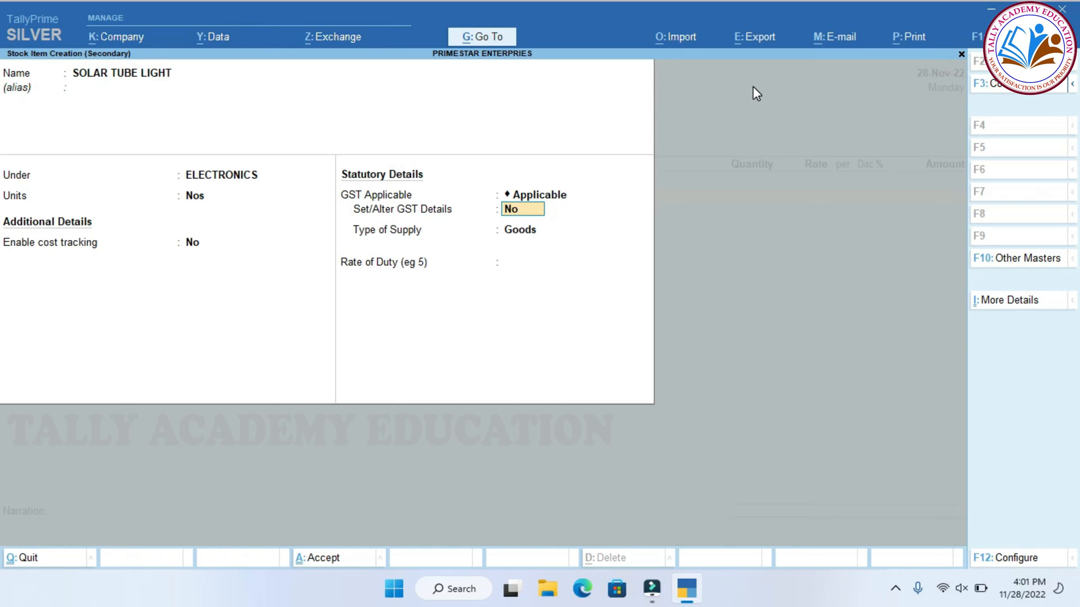
text(YES)
key(Return)
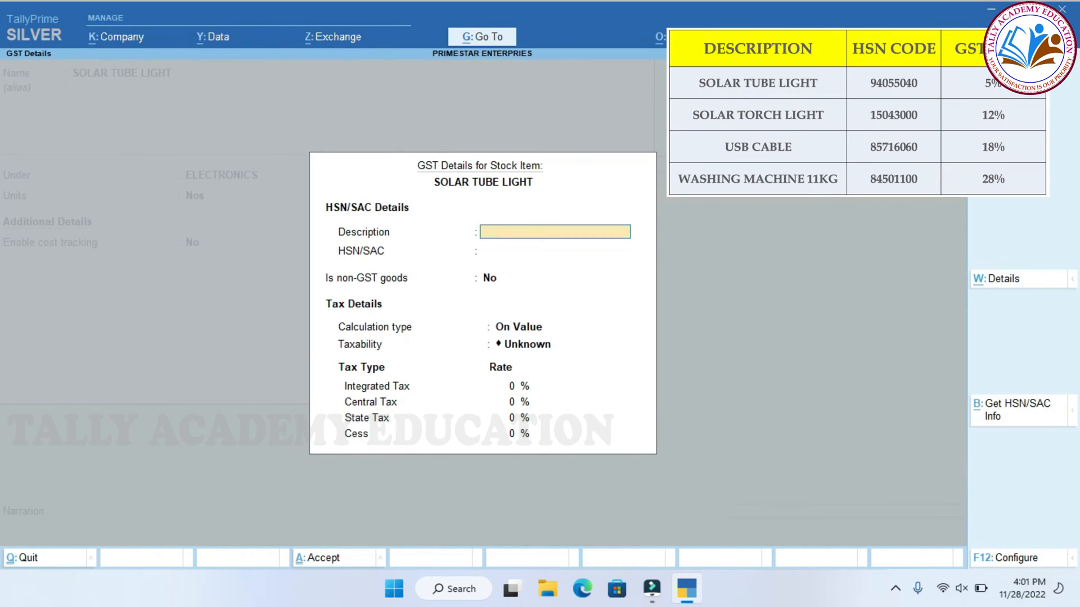
text(ELECTRONICS)
key(Return)
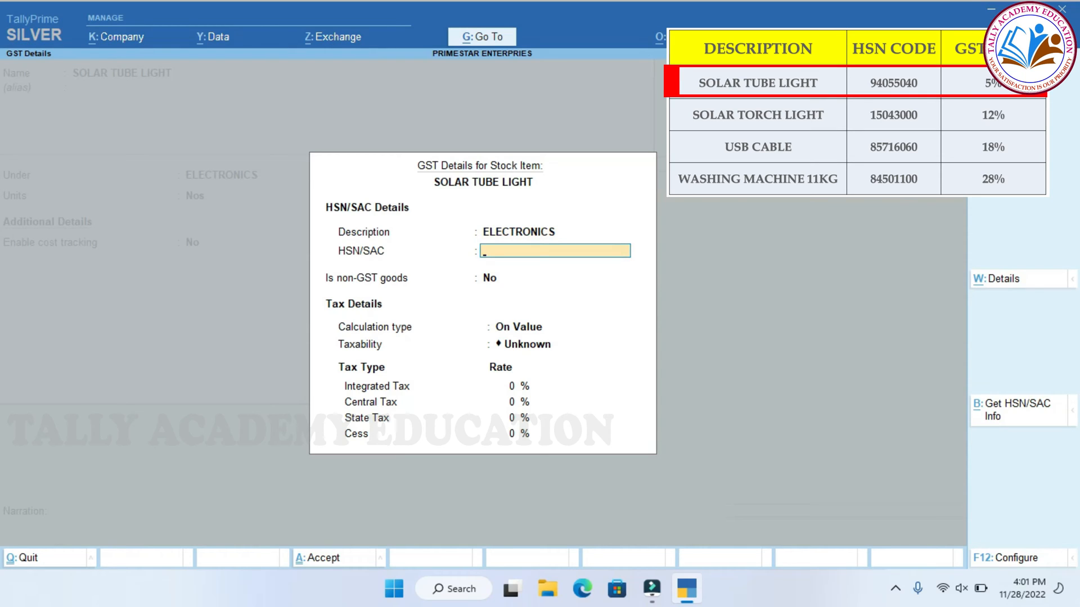
text(94055040)
key(Return)
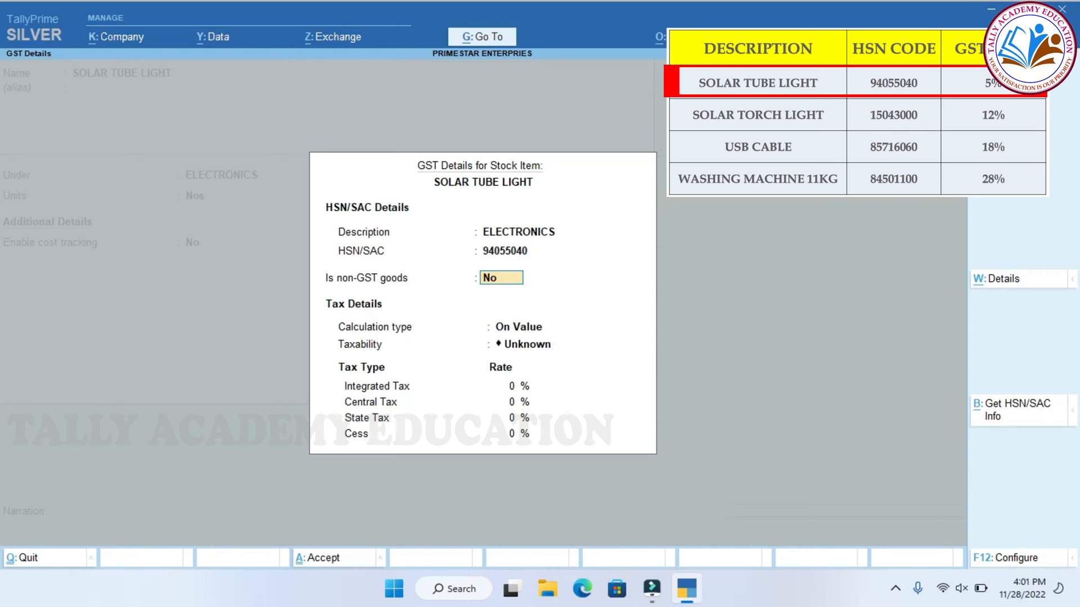
Keep non-GST goods at No and calculation type On Value, and set the item's taxability to Taxable
key(Return)
key(Return)
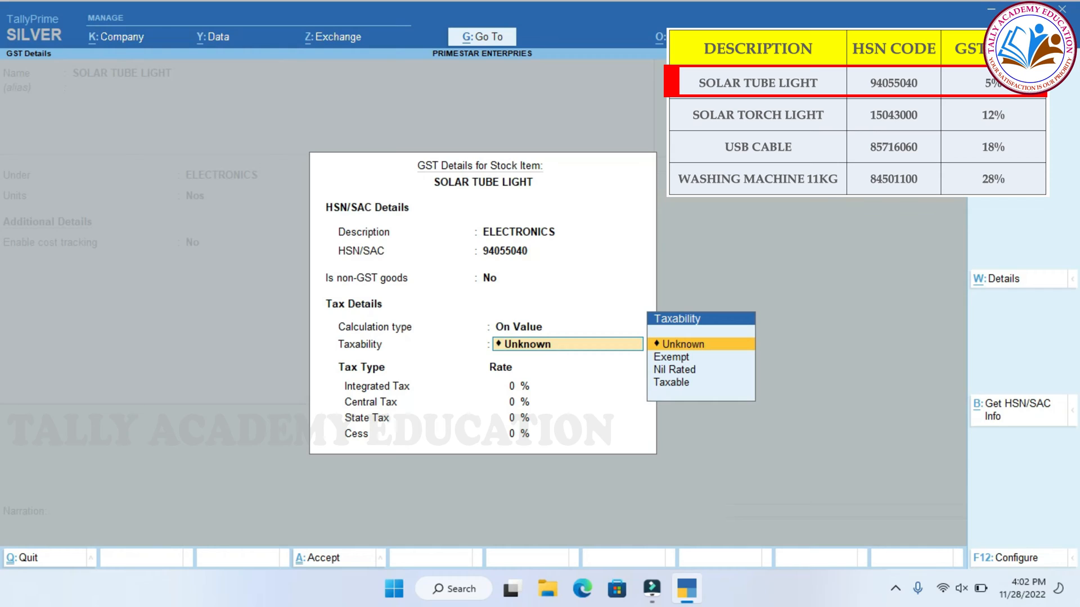
key(BackSpace)
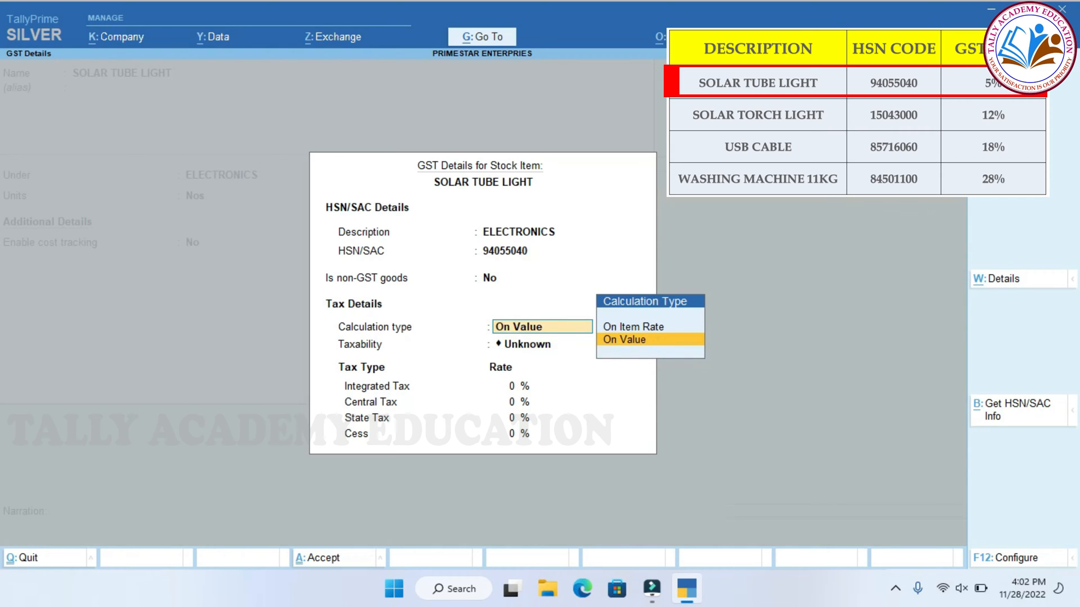
key(Return)
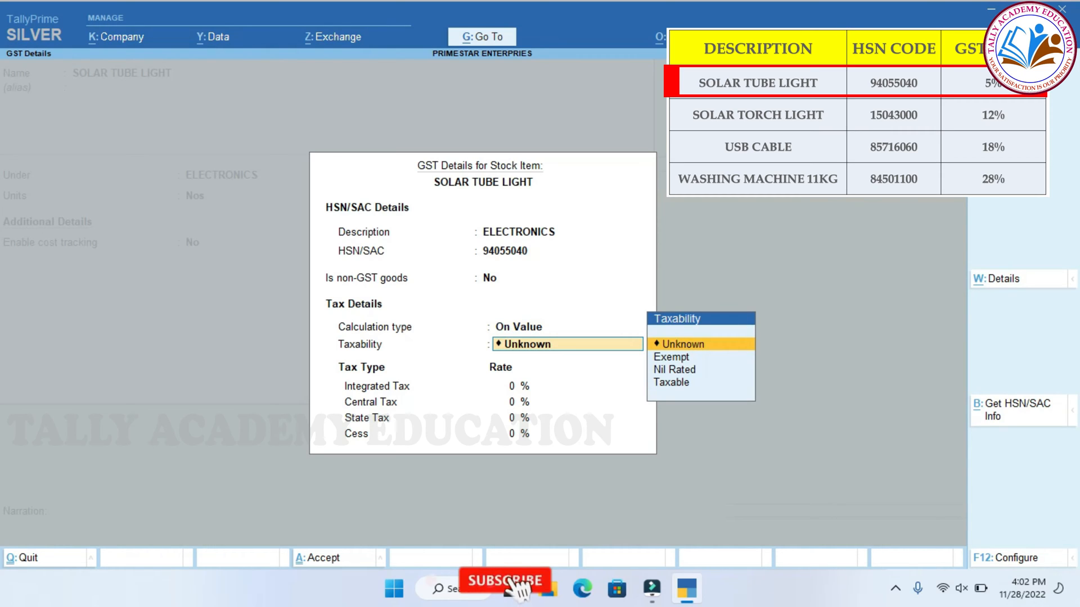
key(Down)
key(Down)
key(Down)
key(Return)
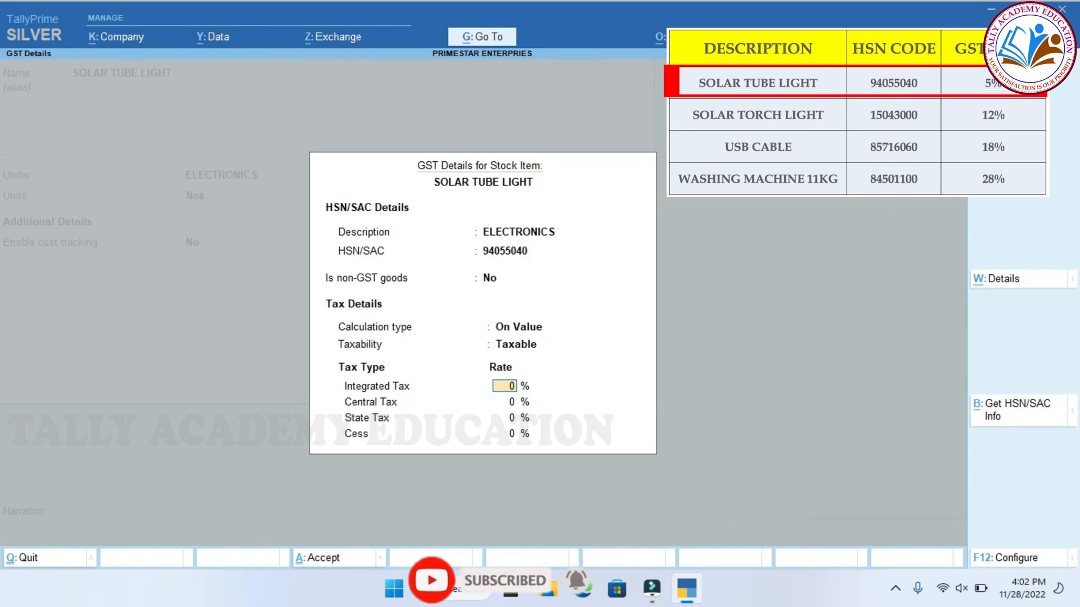
Set the item's integrated tax rate to 5% and accept the central tax rate derived from it
text(5)
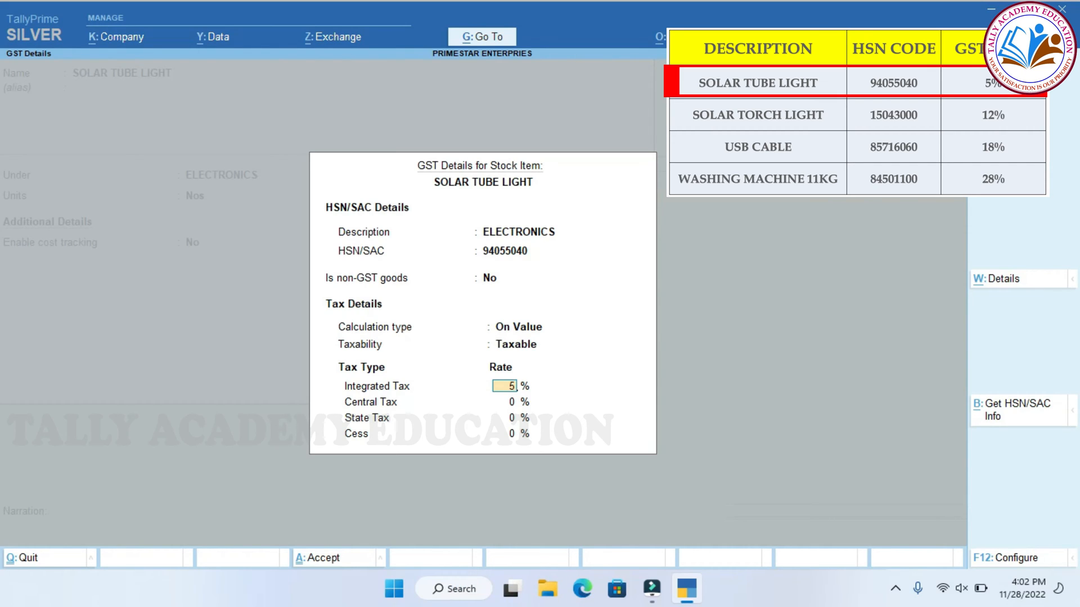
key(Return)
key(Return)
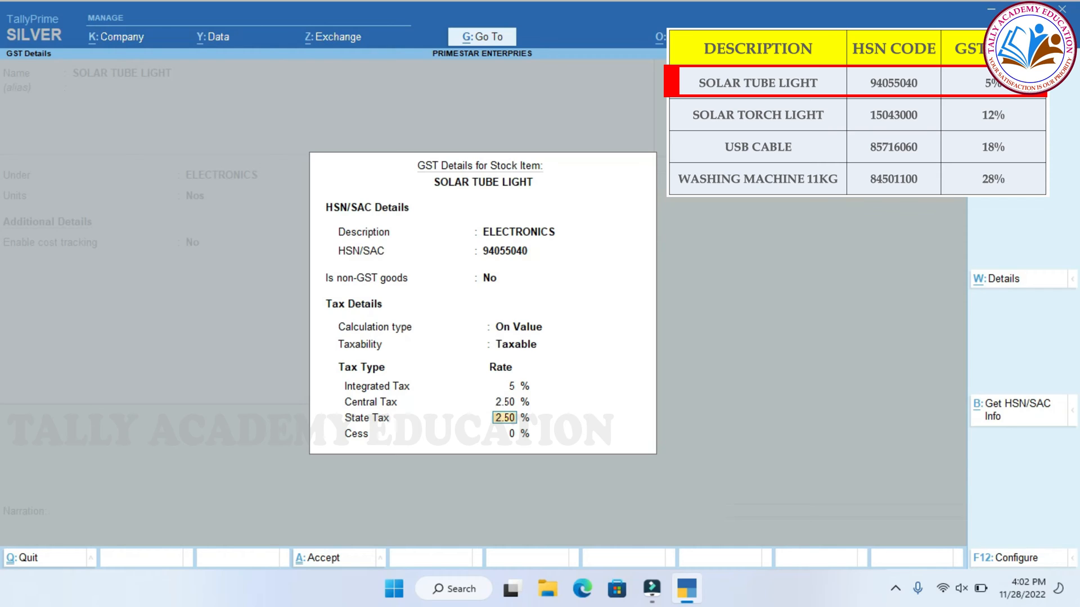
Accept SOLAR TUBE LIGHT's state tax and cess rates, keep the supply type as Goods, and save the item with no rate of duty
key(Return)
key(Return)
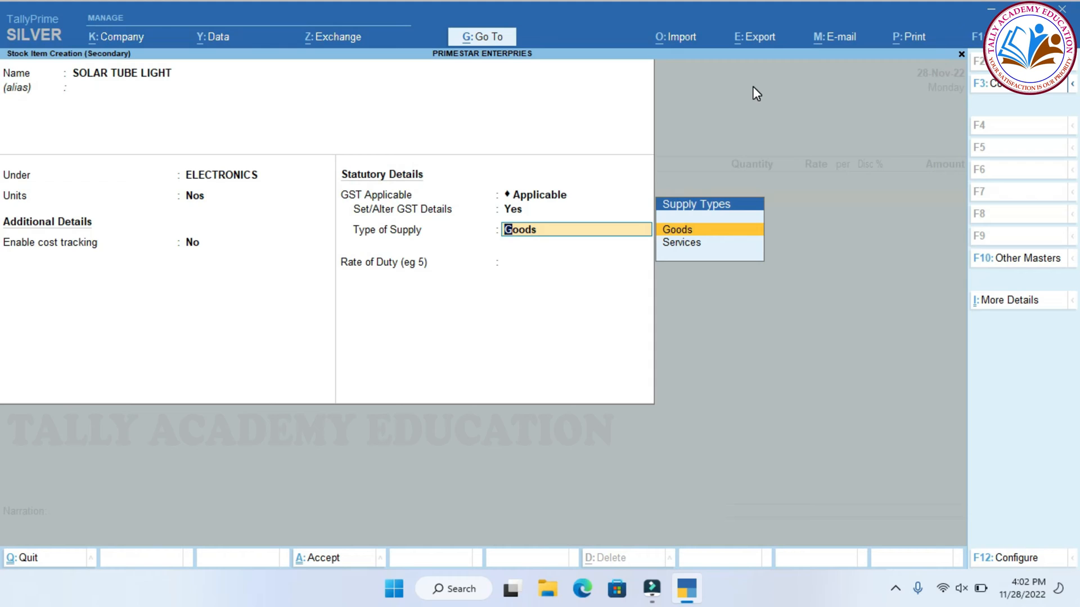
key(Return)
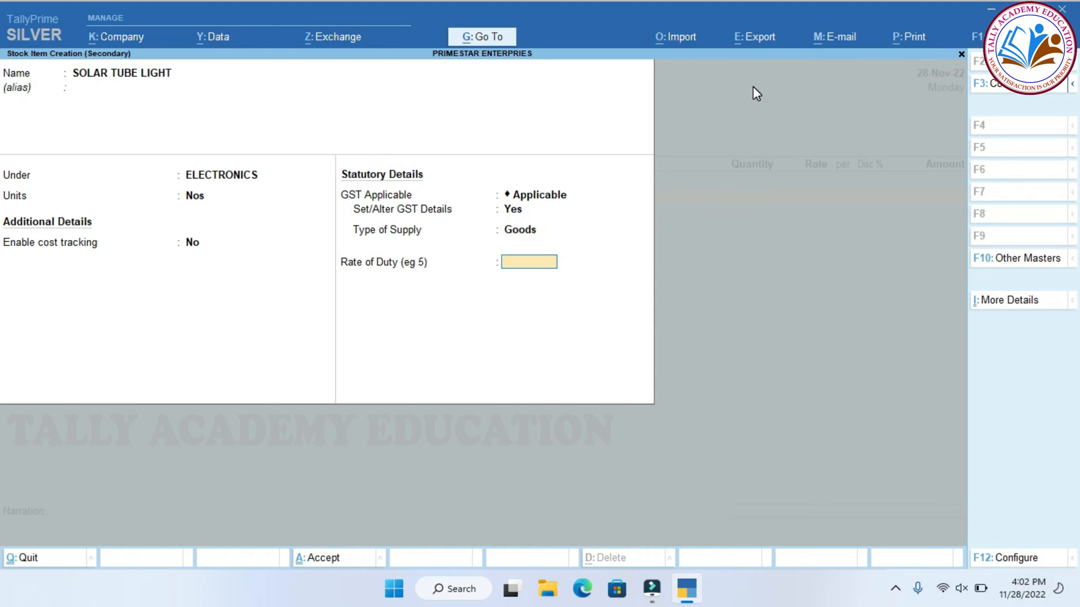
key(Return)
key(Return)
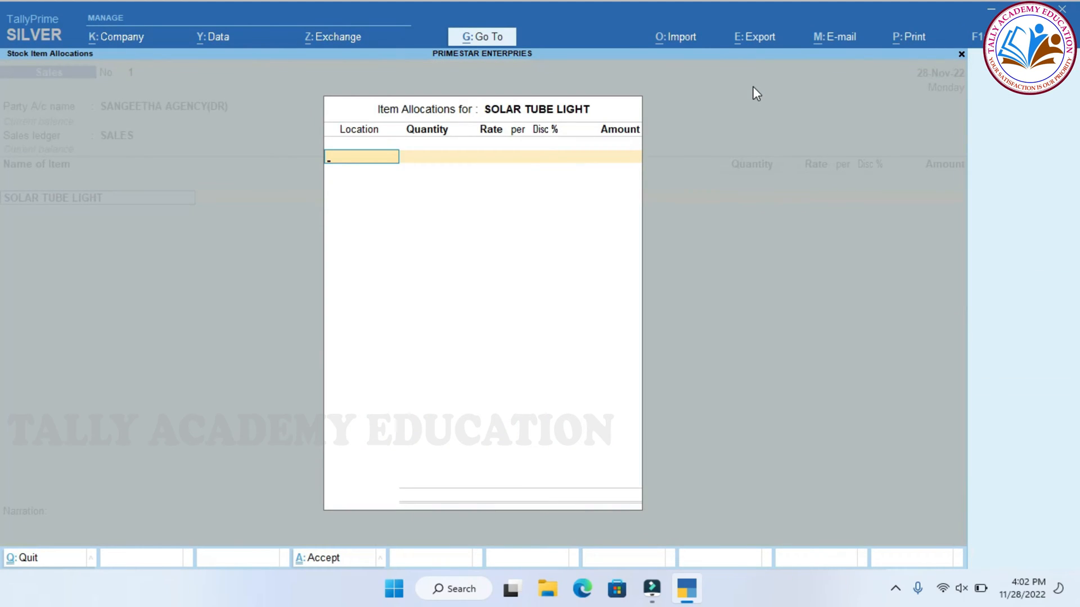
Allocate a quantity of 20 Nos of SOLAR TUBE LIGHT from the CHENNAI BRANCH location
text(CH)
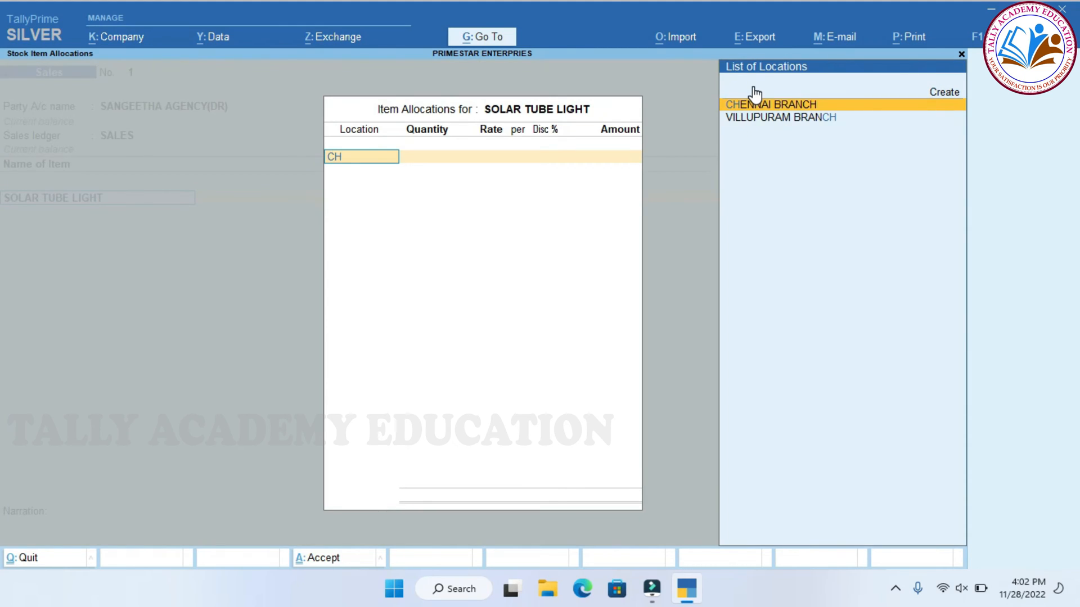
key(Return)
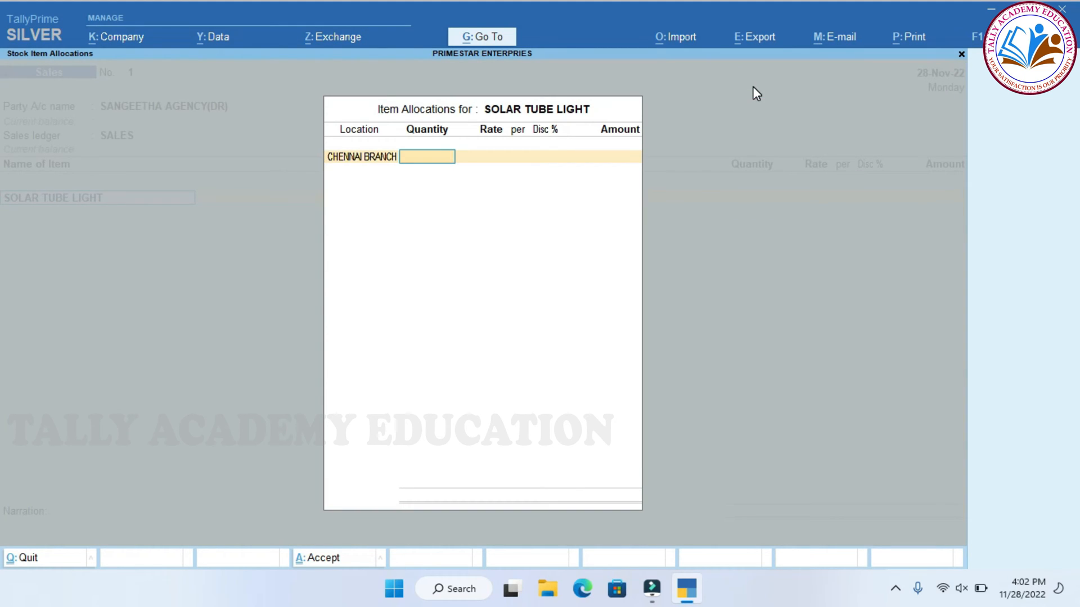
text(20)
key(Return)
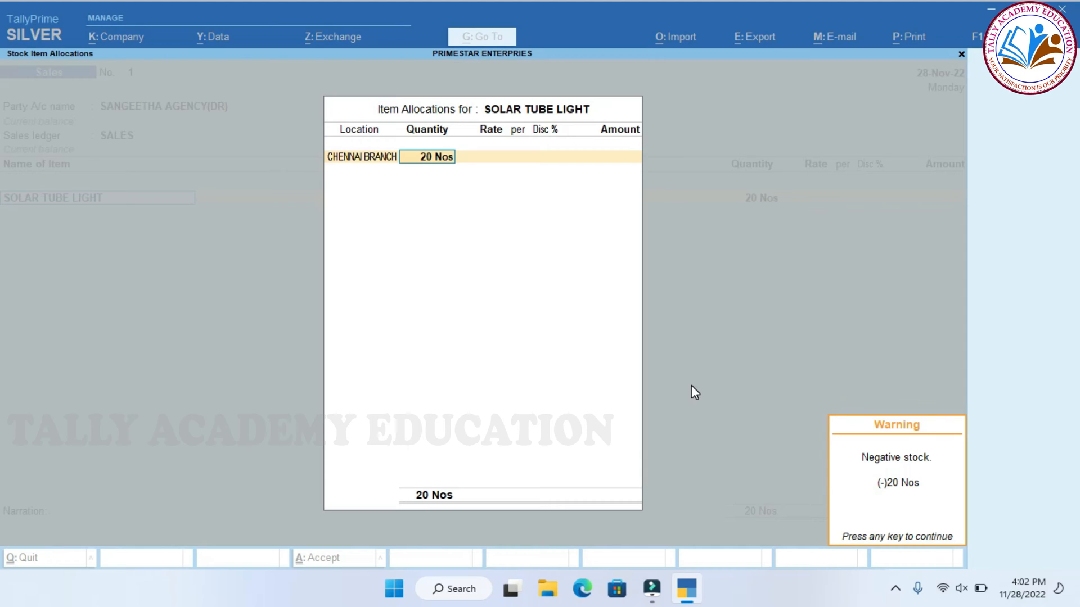
key(Return)
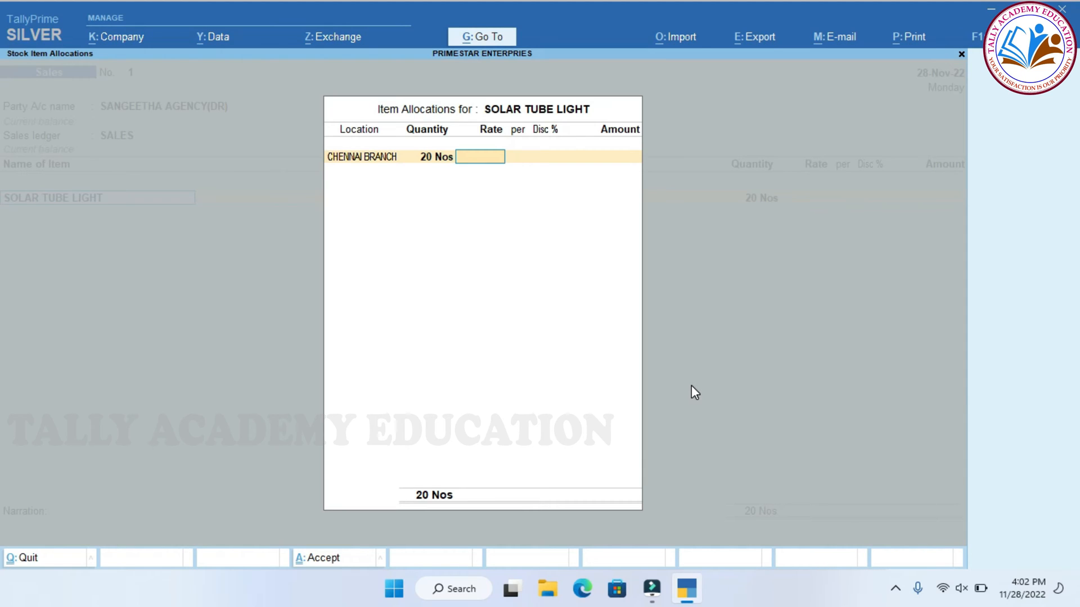
Set the SOLAR TUBE LIGHT rate to 50 per Nos without a discount and finish its allocation
text(50)
key(Return)
key(Return)
key(Return)
key(Return)
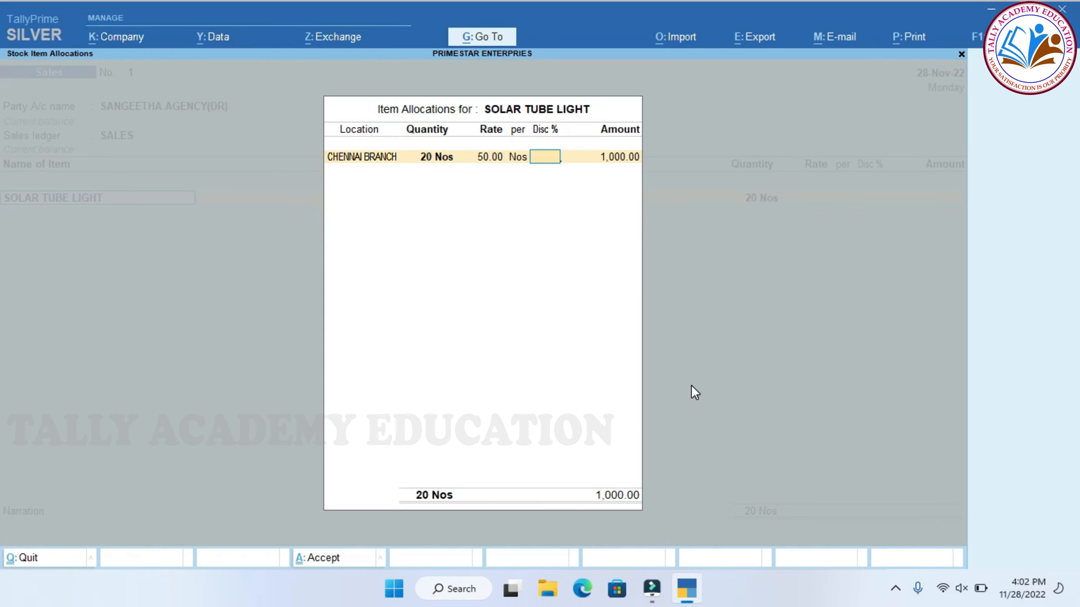
key(Return)
key(Return)
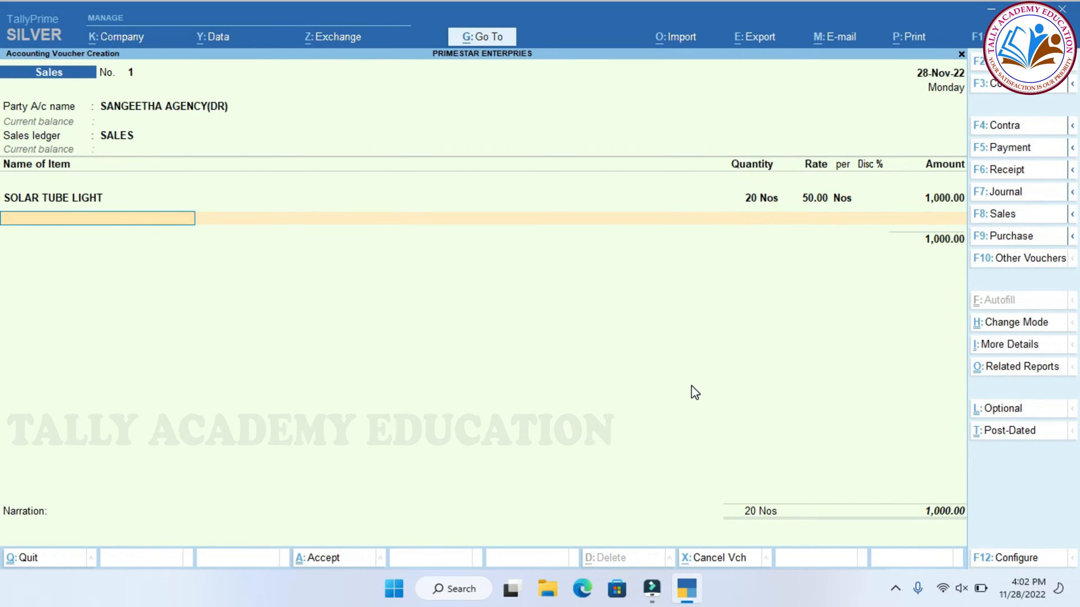
Create a stock item named SOLAR TORCH LIGHT under ELECTRONICS with unit Nos and cost tracking kept at No
key(alt+c)
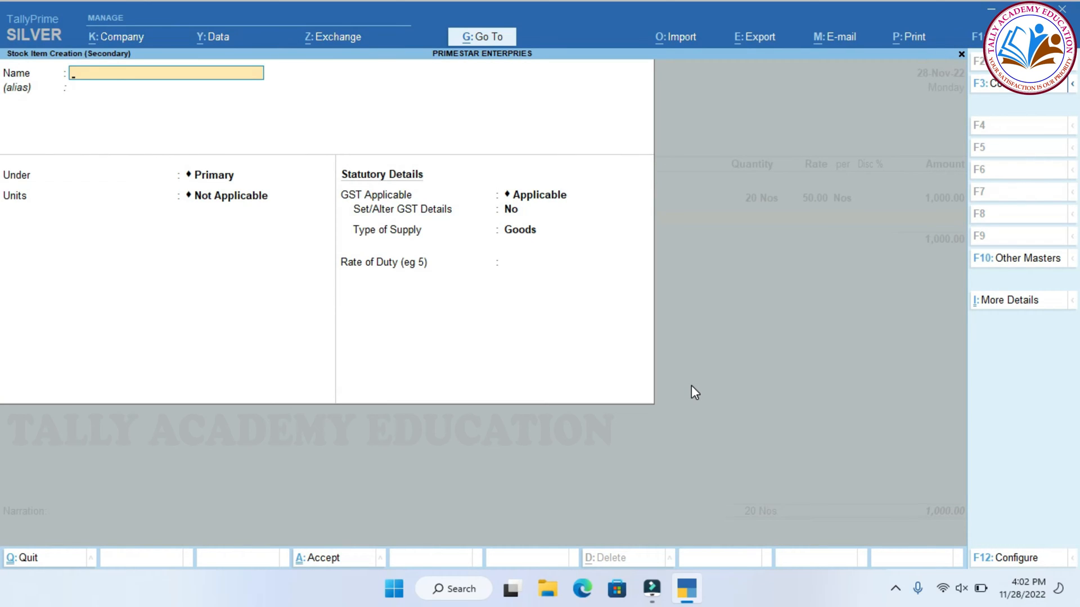
text(SOLAR TORCH LIGHT)
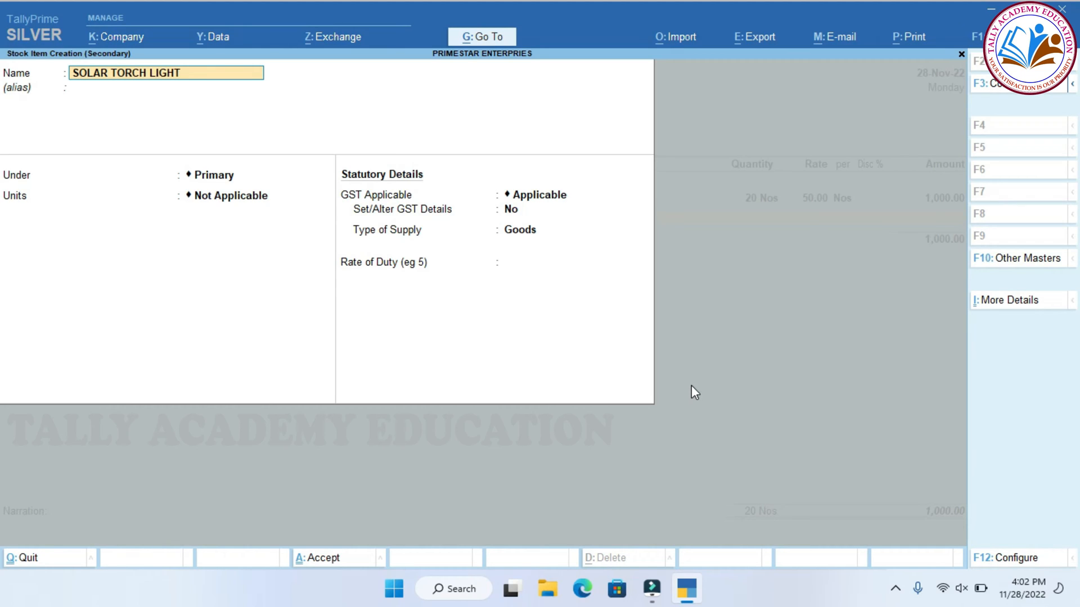
key(Return)
key(Return)
text(EL)
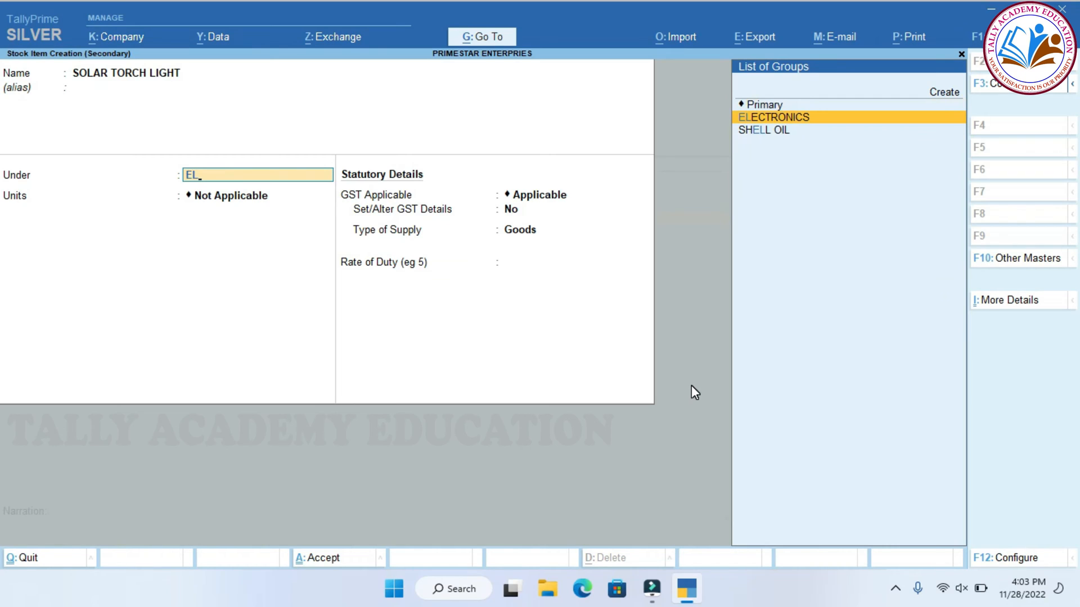
key(Return)
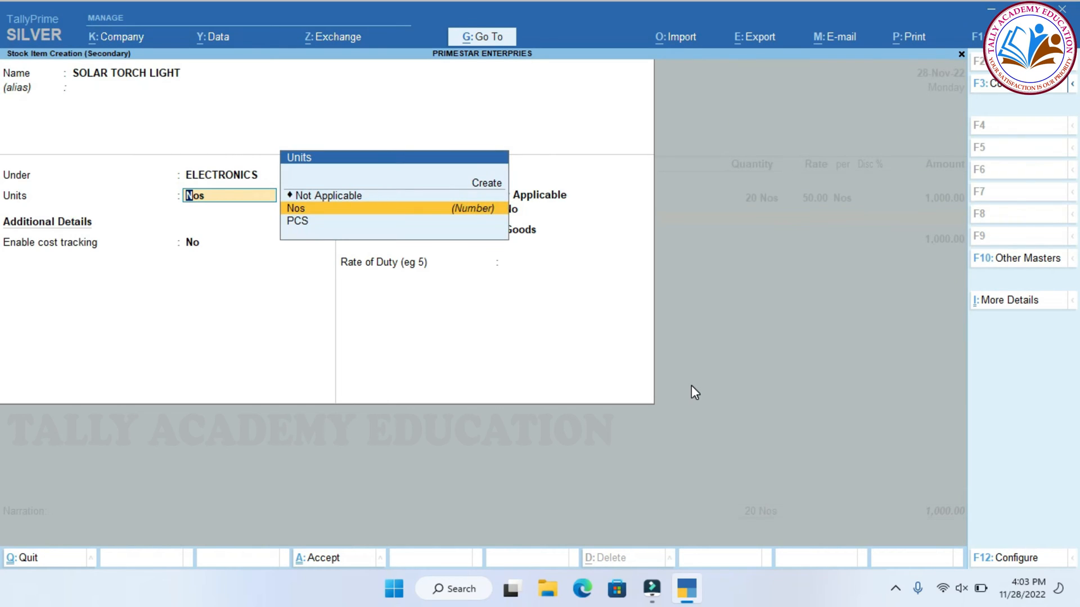
key(Return)
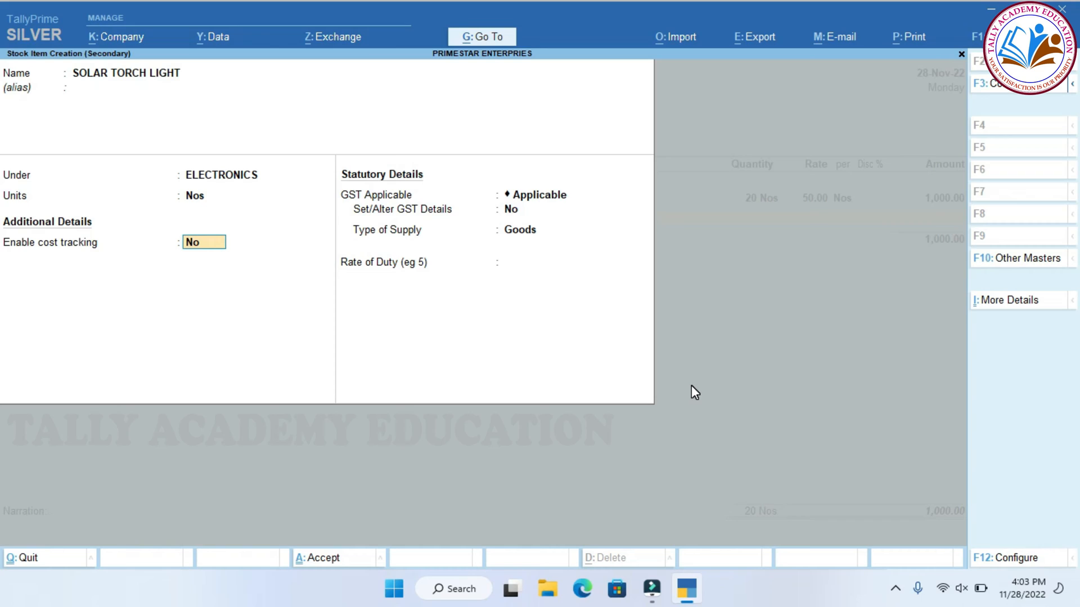
key(Return)
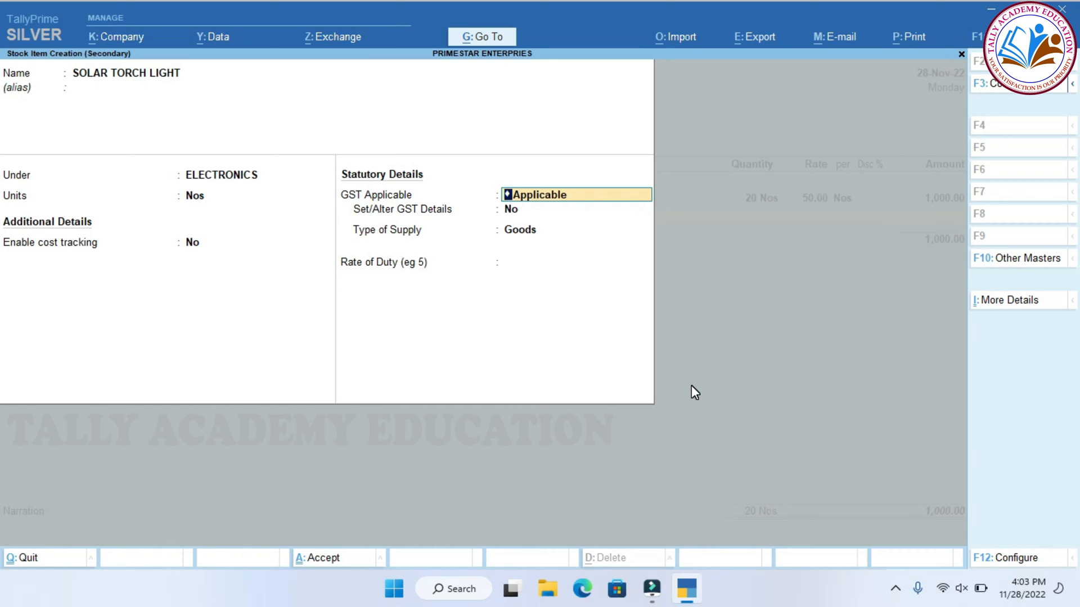
Keep GST applicable, enable setting GST details for SOLAR TORCH LIGHT, and enter description ELECTRONICS with HSN/SAC code 15043000
key(Return)
text(YES)
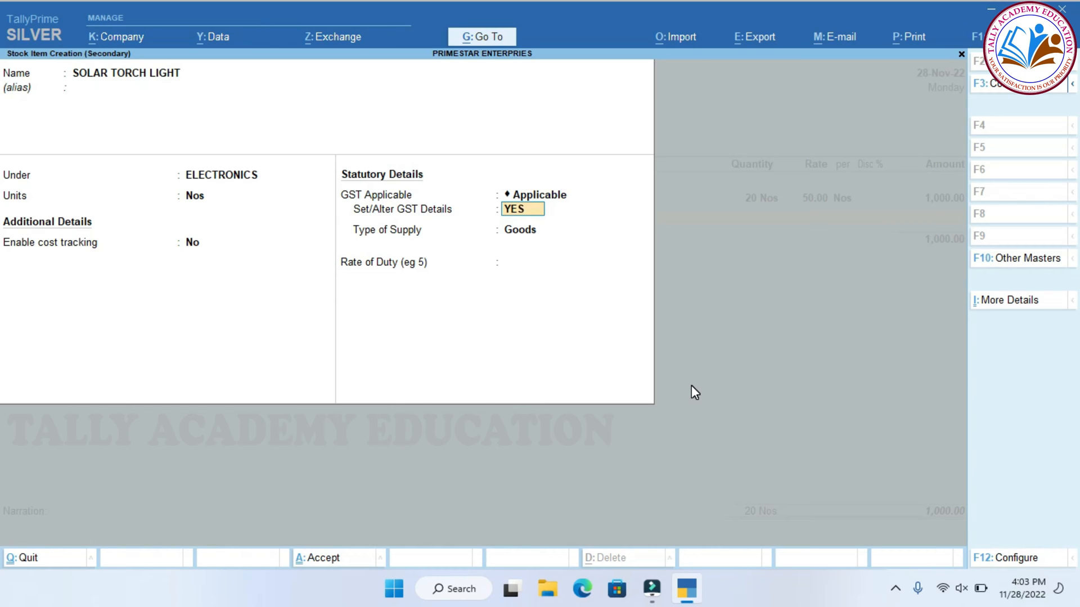
key(Return)
text(ECTRONICS)
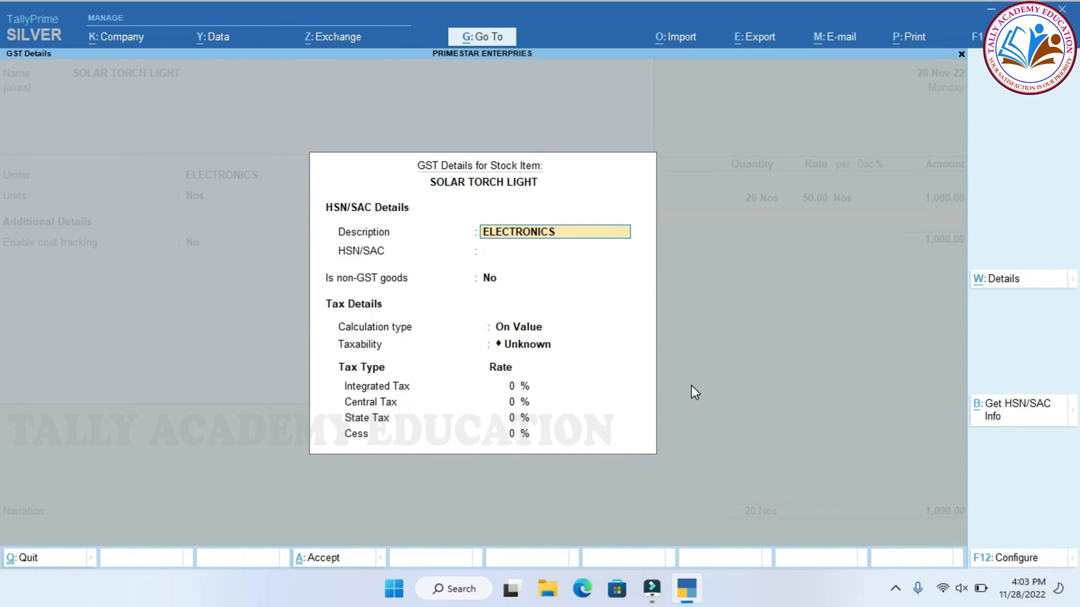
key(Return)
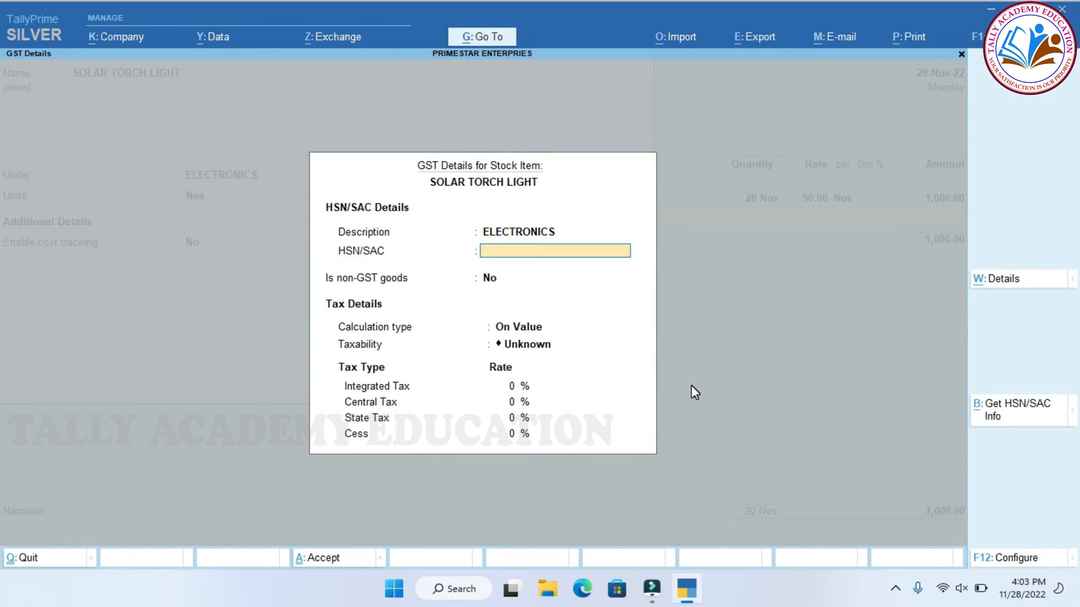
text(15)
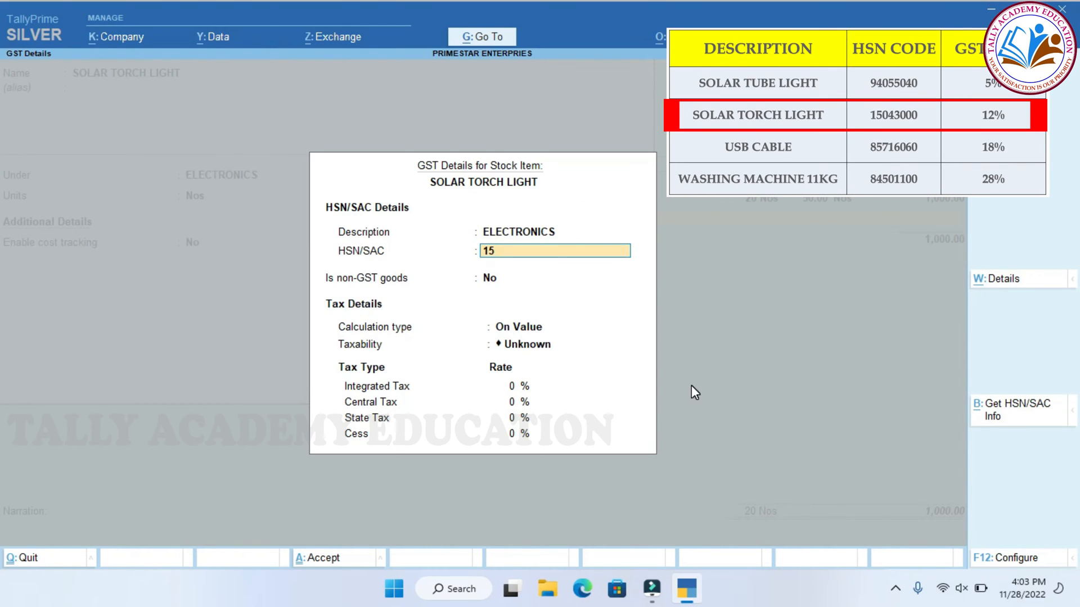
text(043000)
key(Return)
Keep SOLAR TORCH LIGHT's non-GST goods at No and calculation type On Value, and set its taxability to Taxable
key(Return)
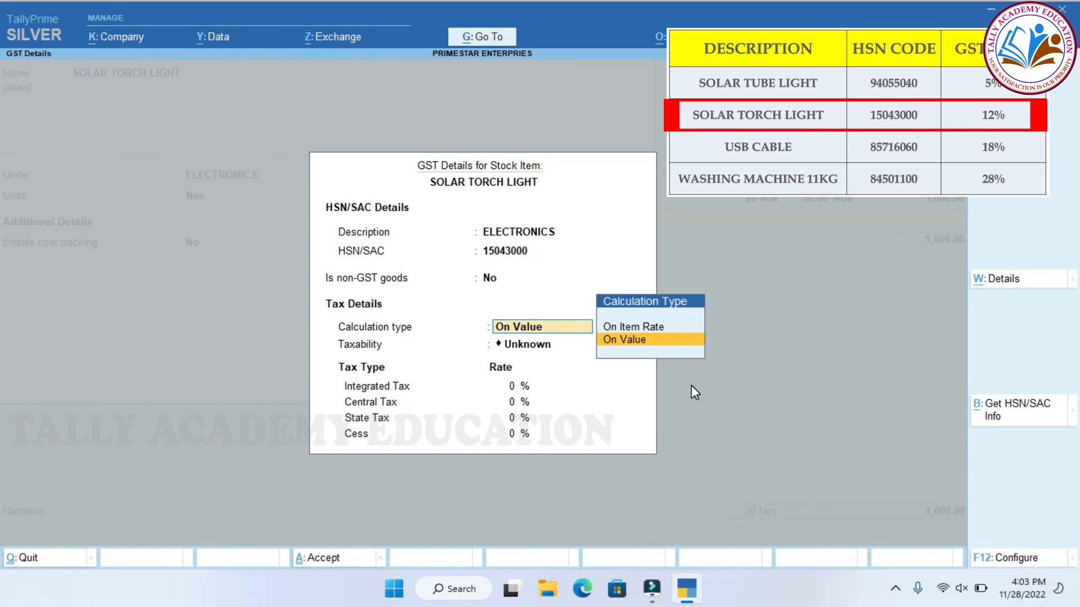
key(Return)
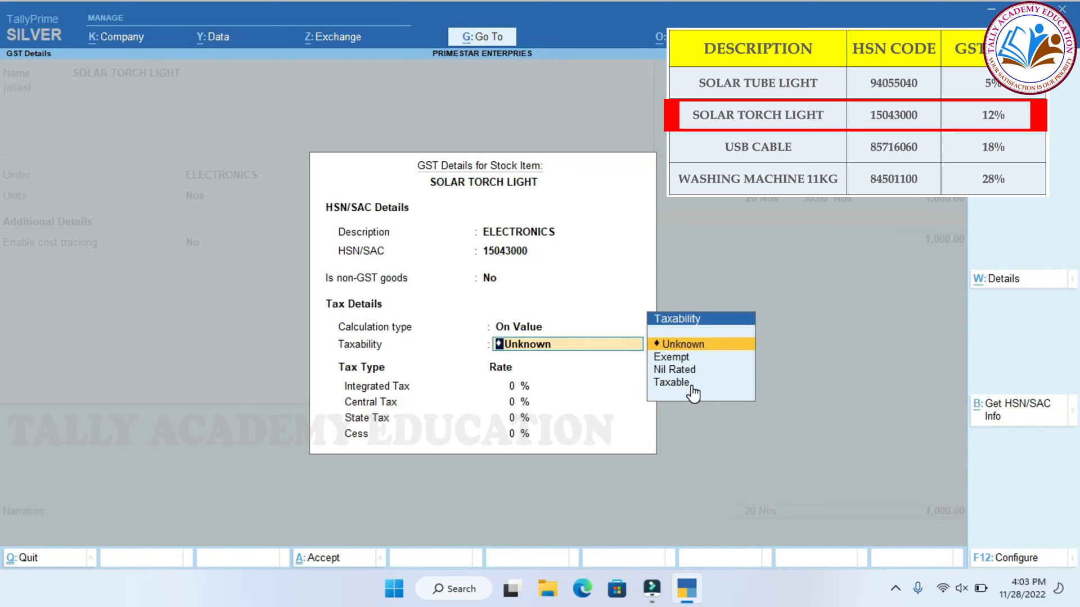
key(Down)
key(Down)
key(Down)
click(691, 388)
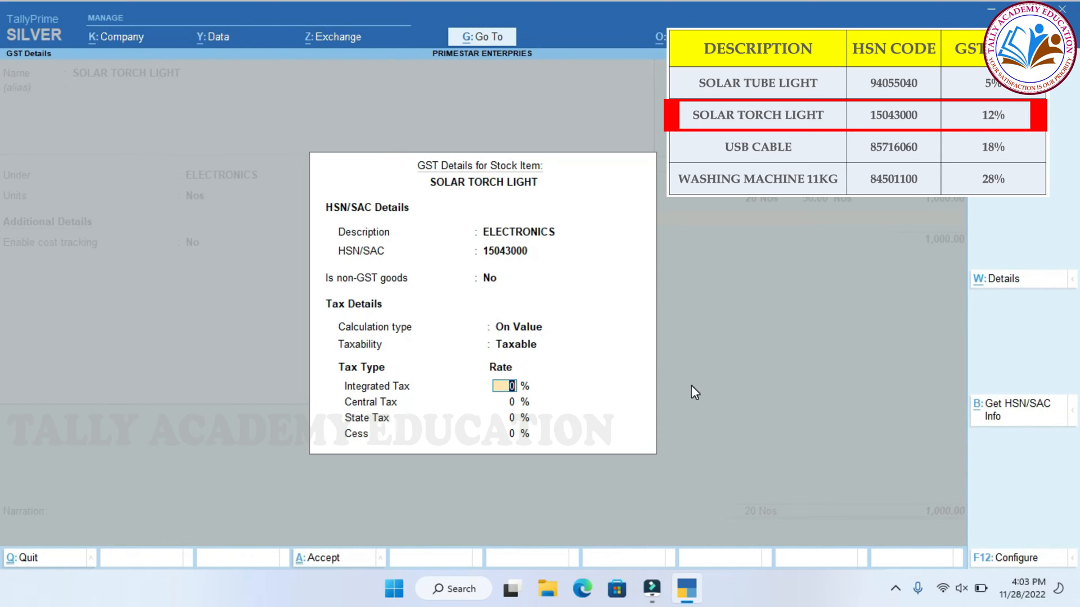
Set SOLAR TORCH LIGHT's integrated tax rate to 12%, accept the remaining tax rates, and save the item with supply type Goods
text(12)
key(Return)
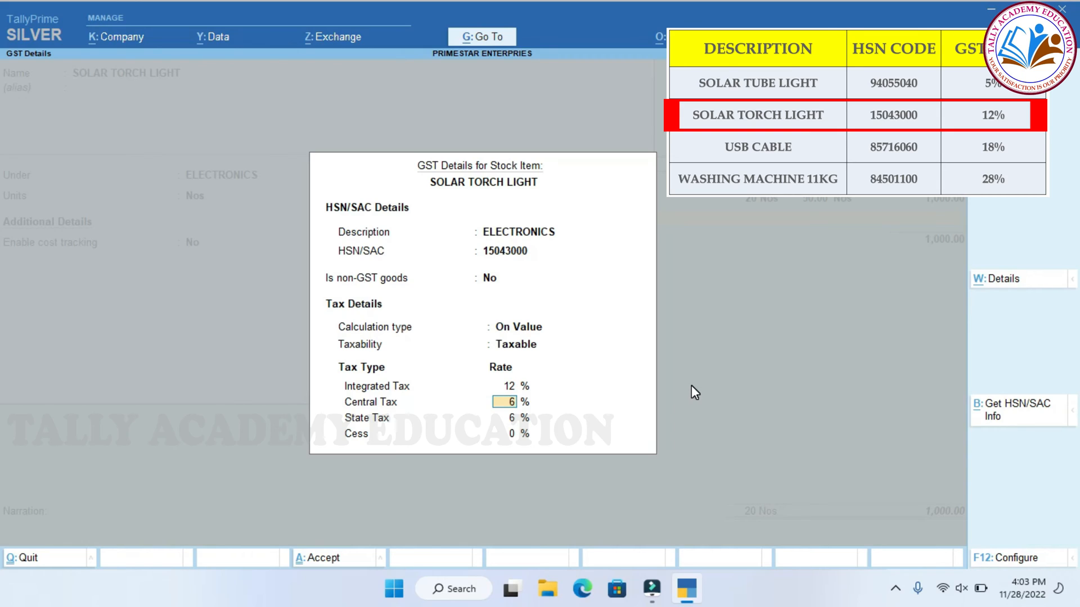
key(Return)
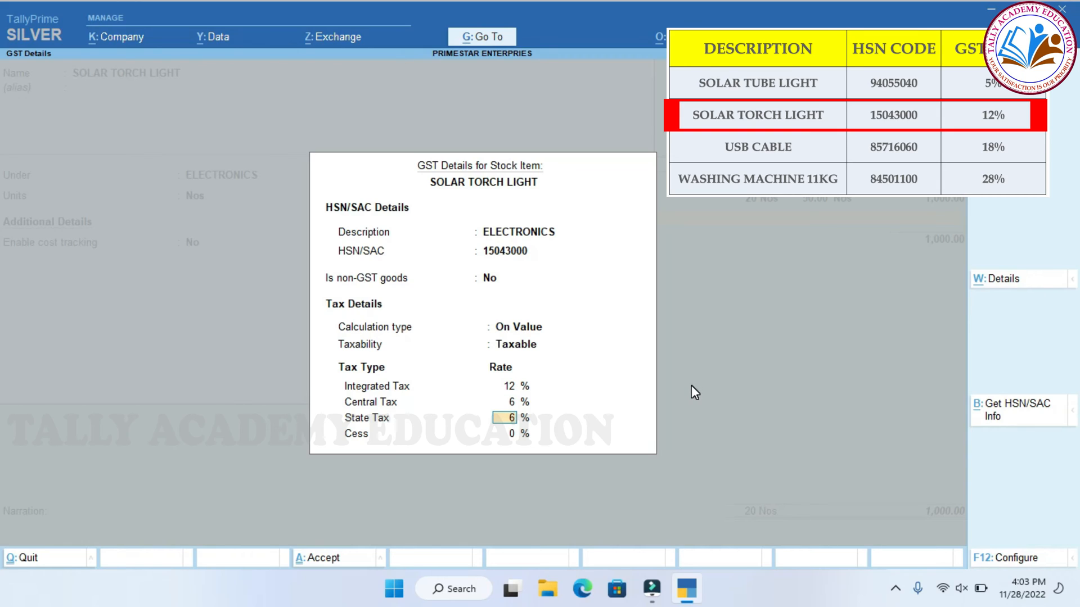
key(Return)
key(Return)
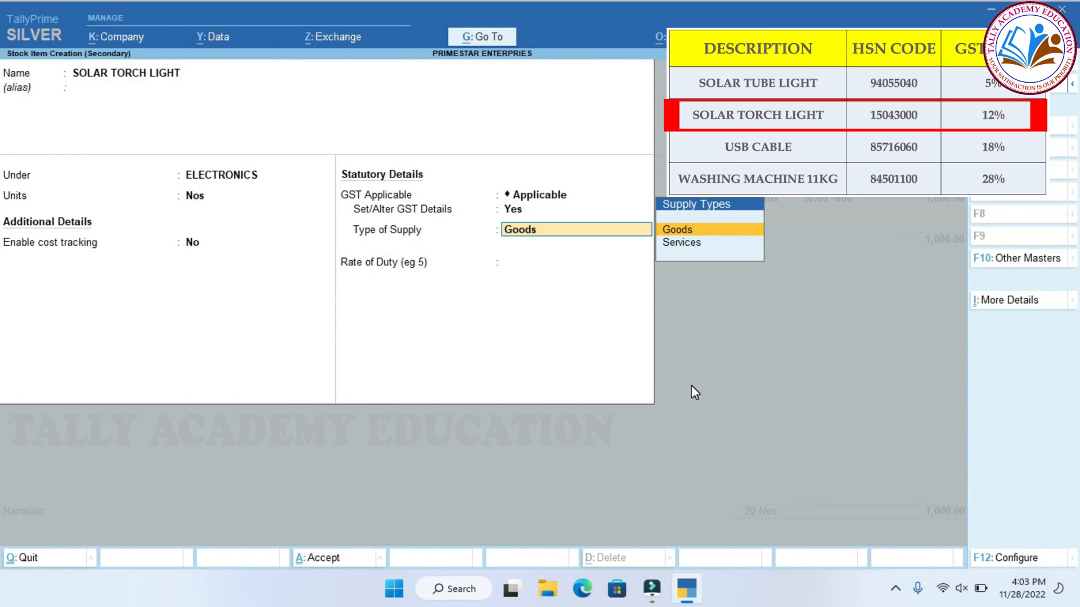
key(Return)
key(Return)
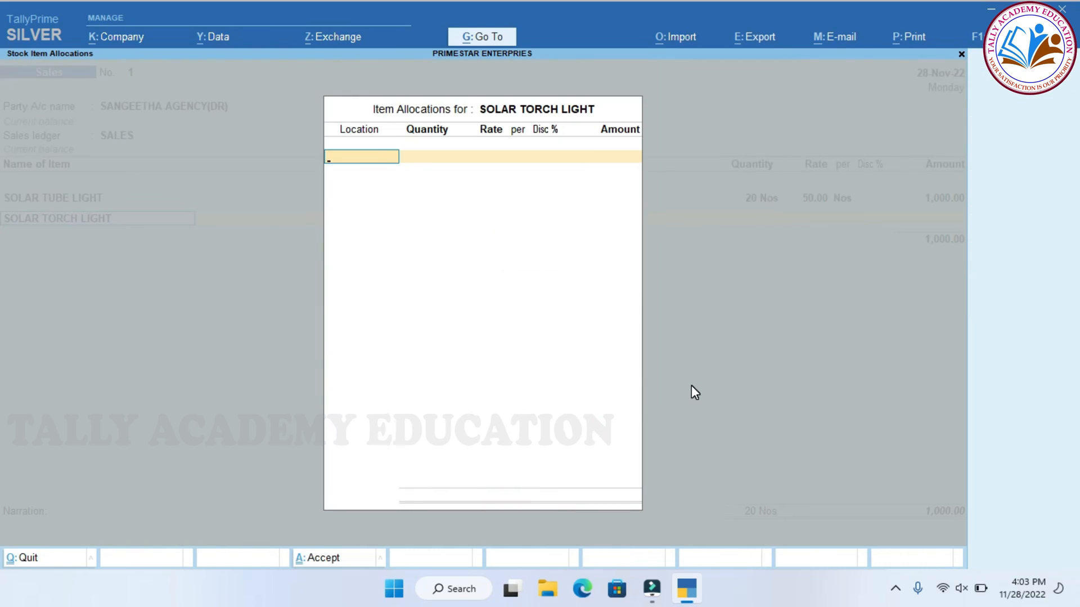
Allocate a quantity of 50 Nos of SOLAR TORCH LIGHT from the CHENNAI BRANCH location
text(CHE)
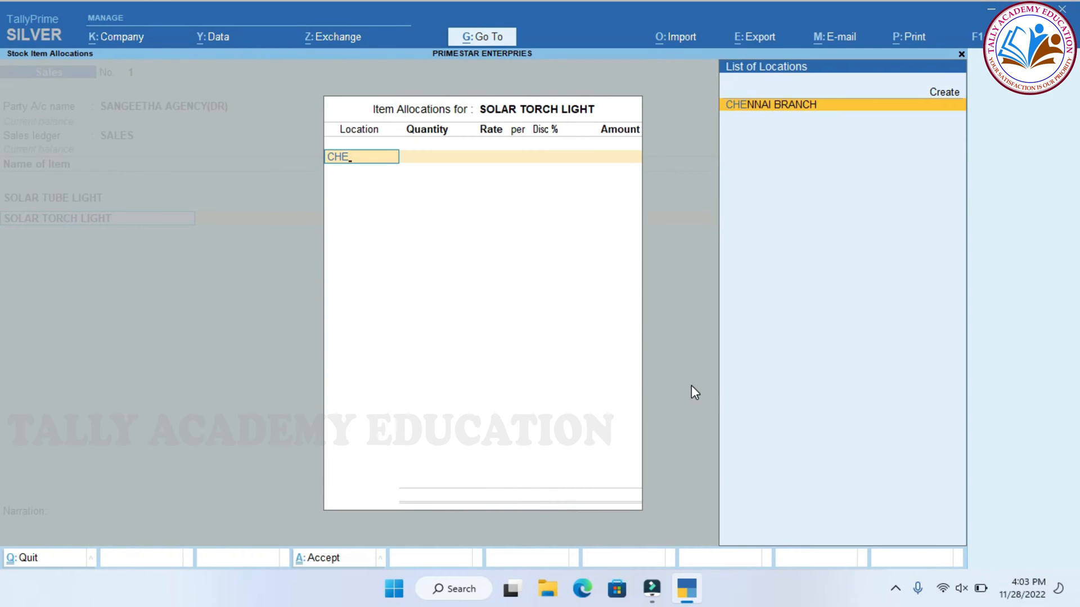
key(Return)
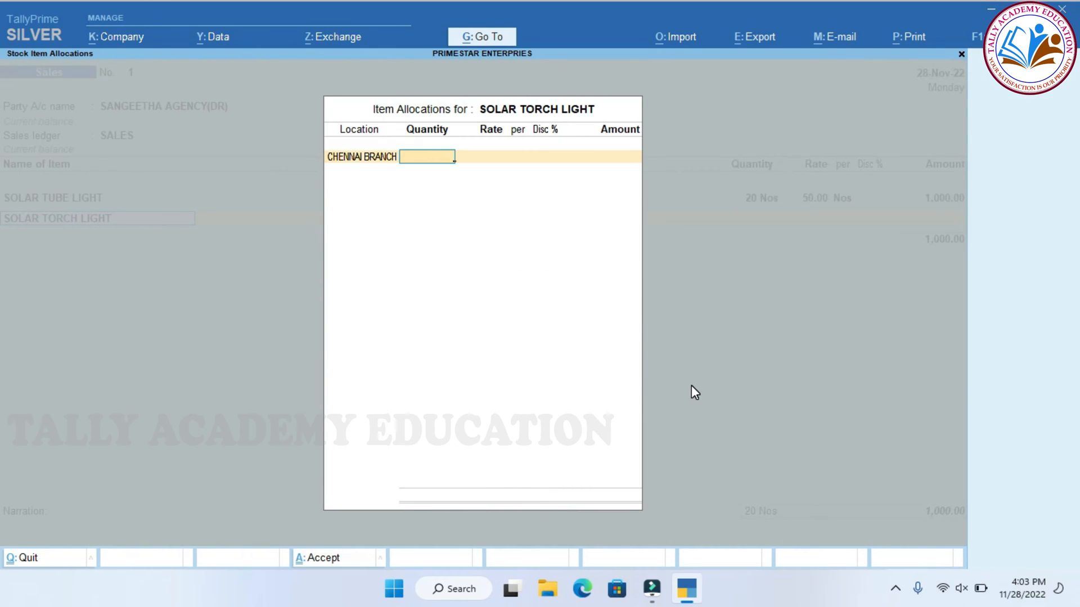
text(50)
key(Return)
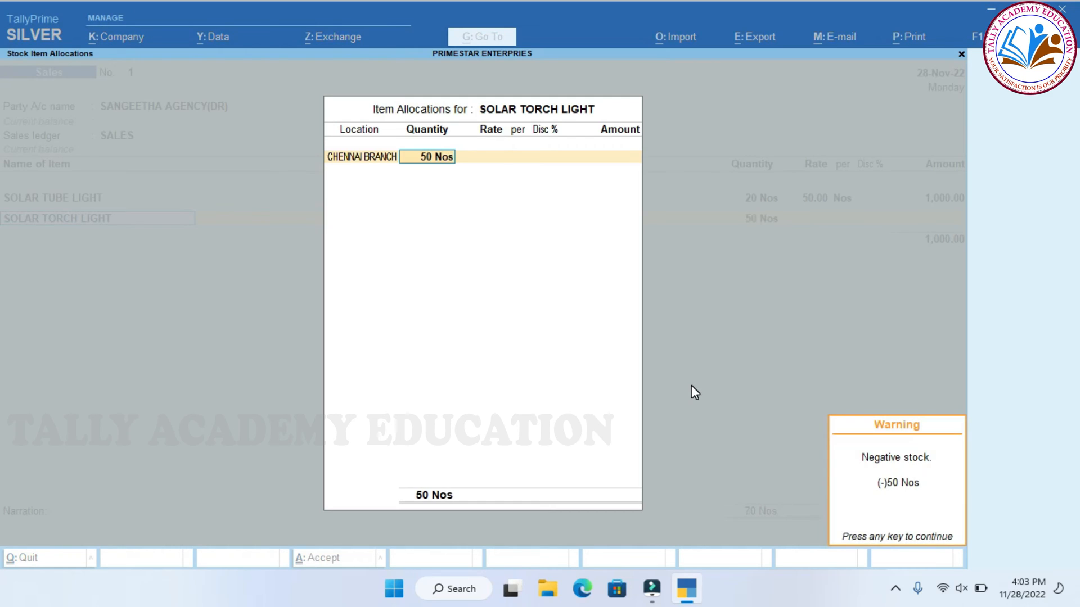
key(Return)
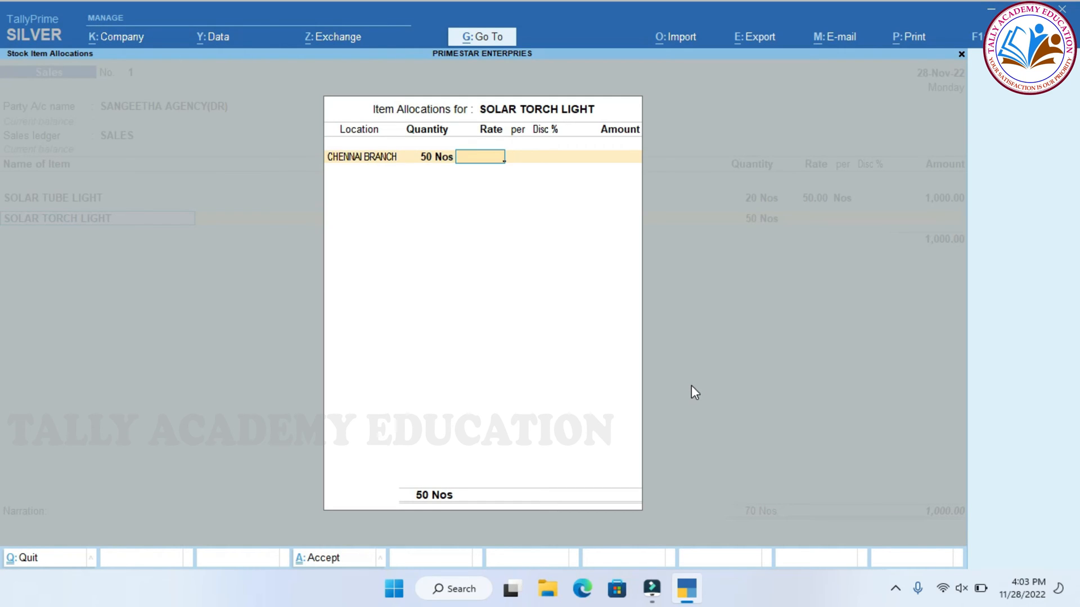
Set the SOLAR TORCH LIGHT rate to 75 per Nos without a discount and finish its allocation
text(75)
key(Return)
key(Return)
key(Return)
key(Return)
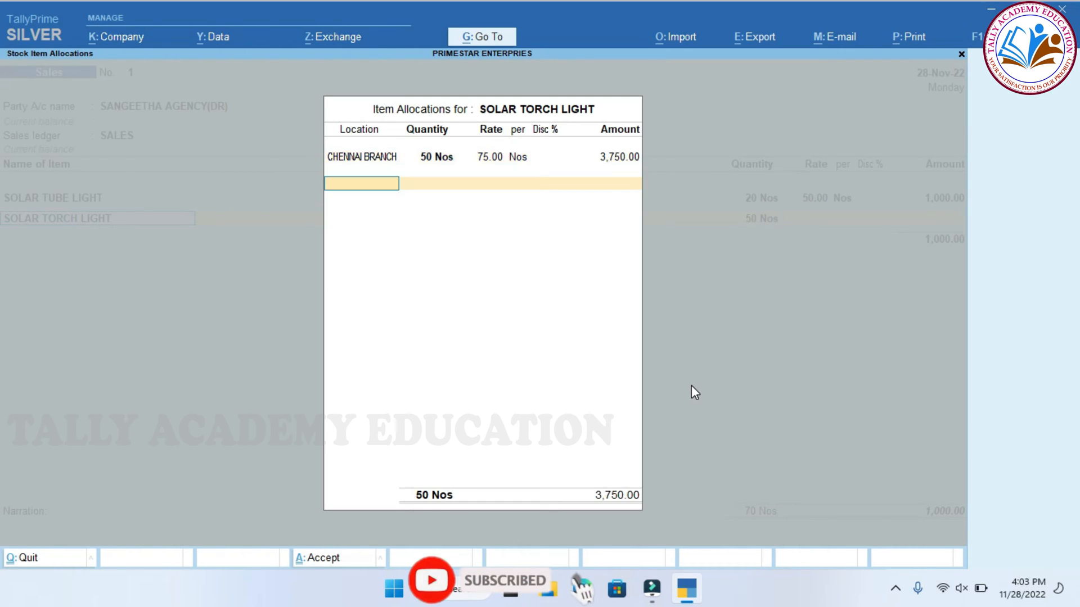
key(Return)
key(Return)
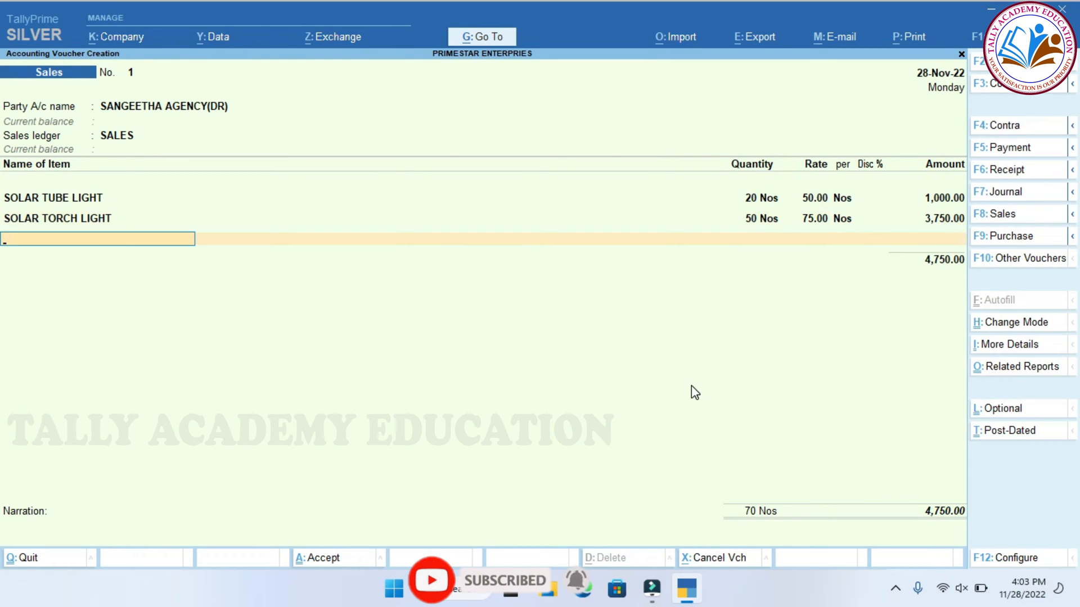
Start creating another stock item from the voucher and name it USB CABLE
key(alt+c)
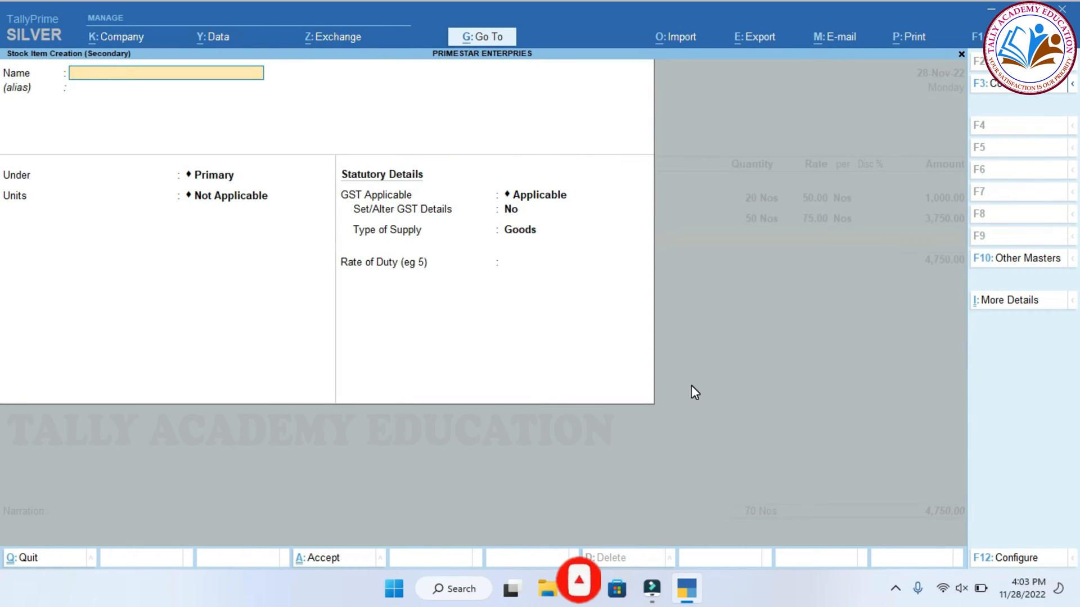
text(S)
key(BackSpace)
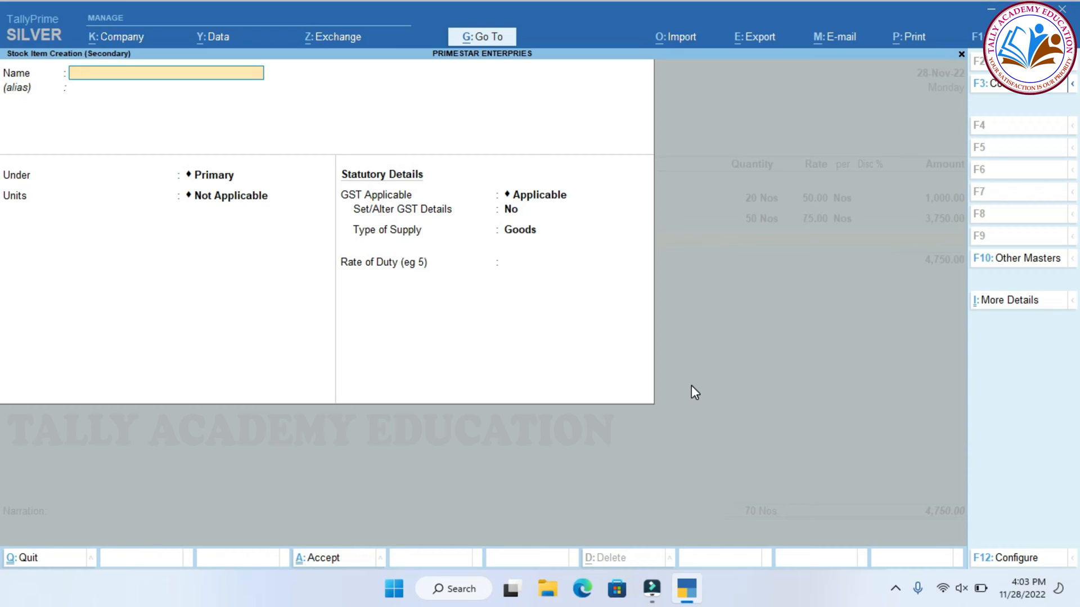
text(USB CABL)
key(BackSpace)
text(BLE)
key(Return)
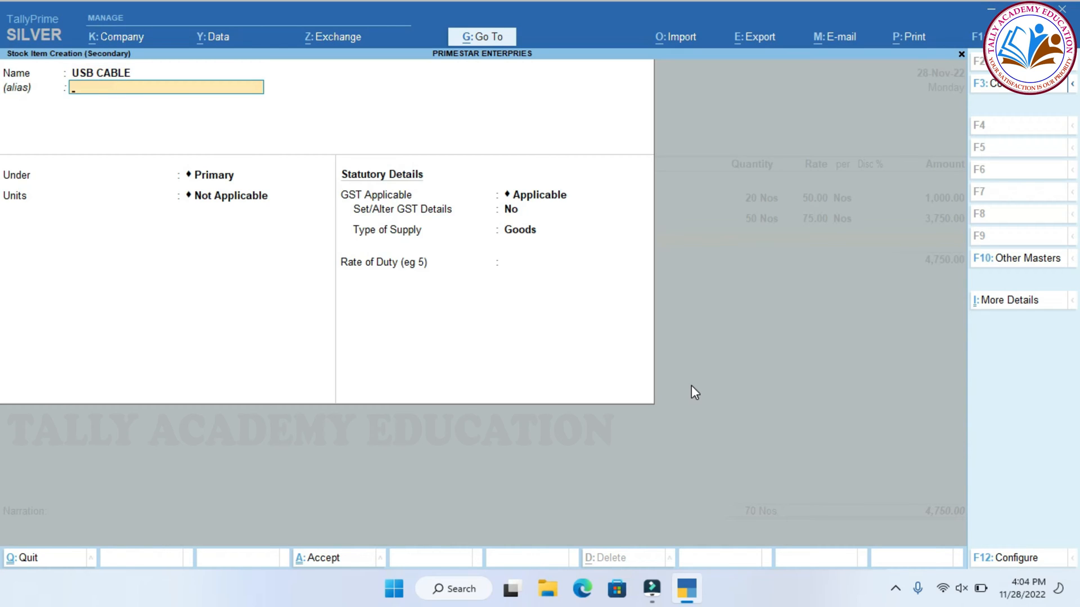
Place USB CABLE under the ELECTRONICS group with Nos as its unit, and leave cost tracking off
key(Return)
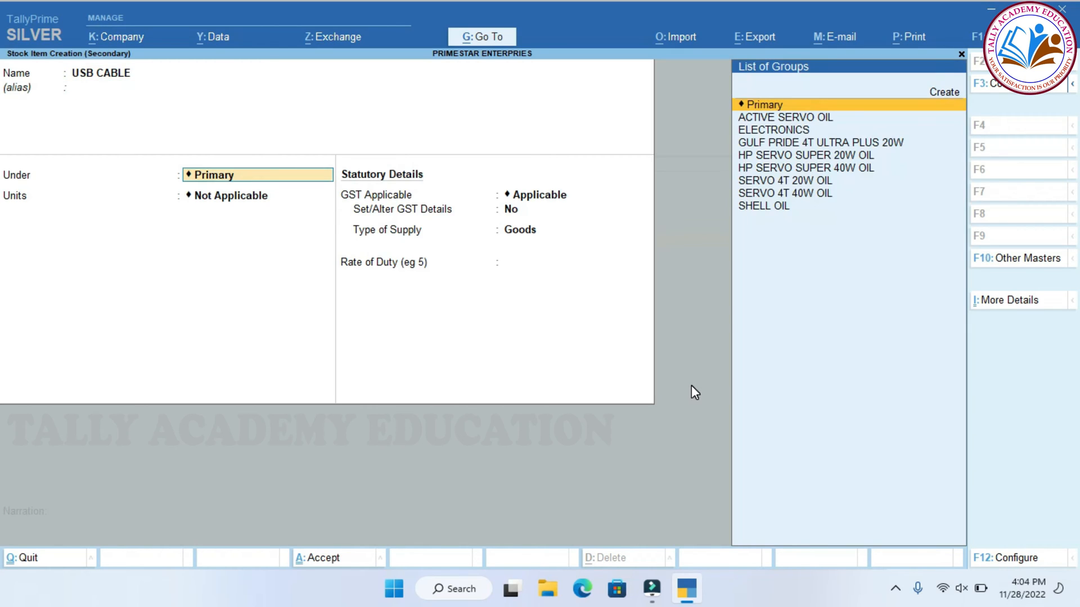
key(Down)
key(Down)
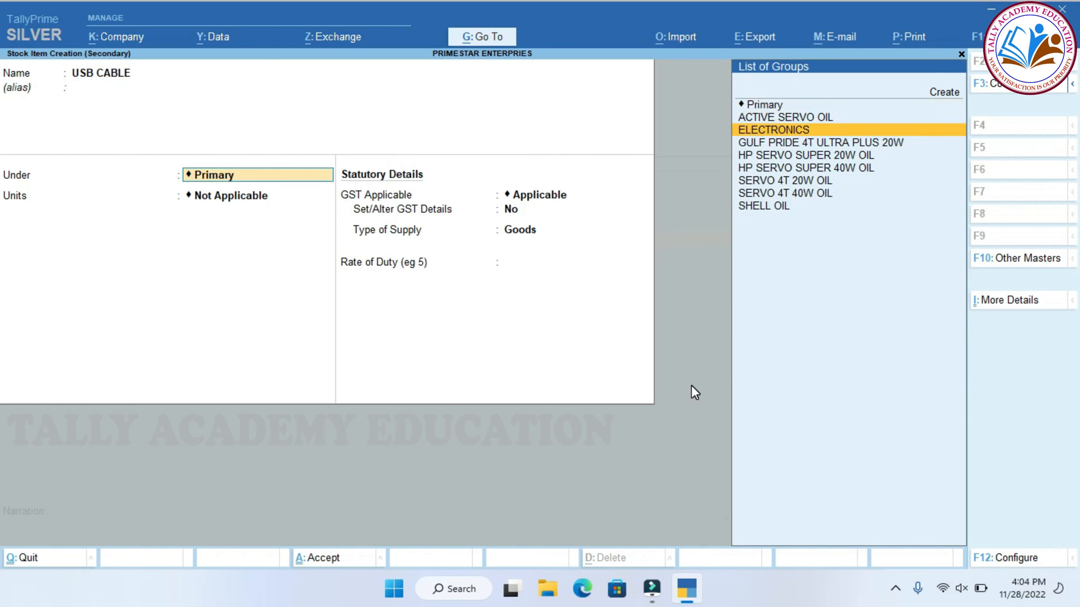
key(Return)
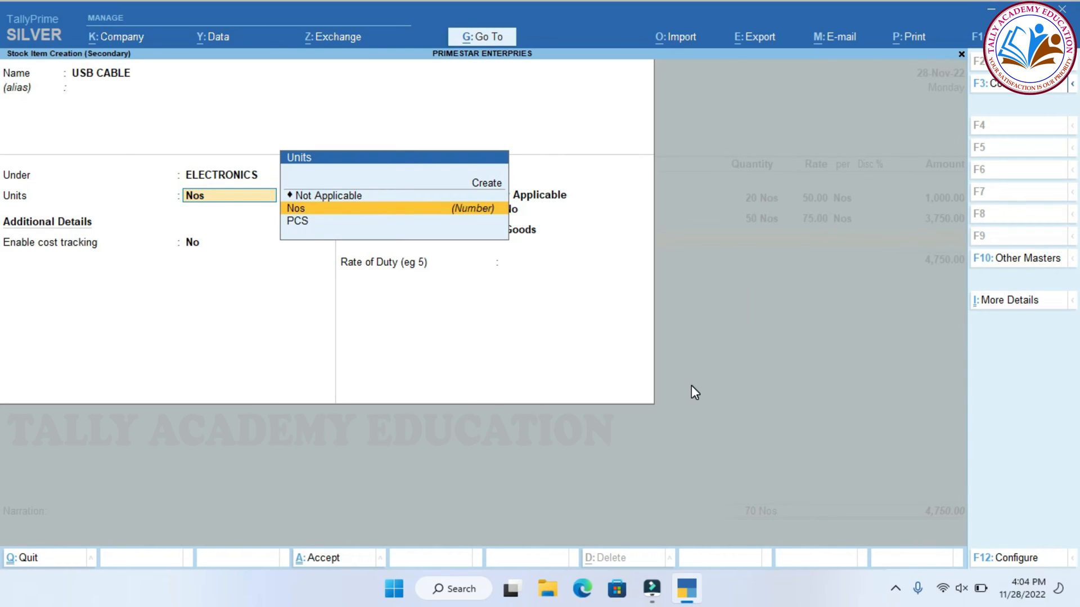
key(Return)
key(Return)
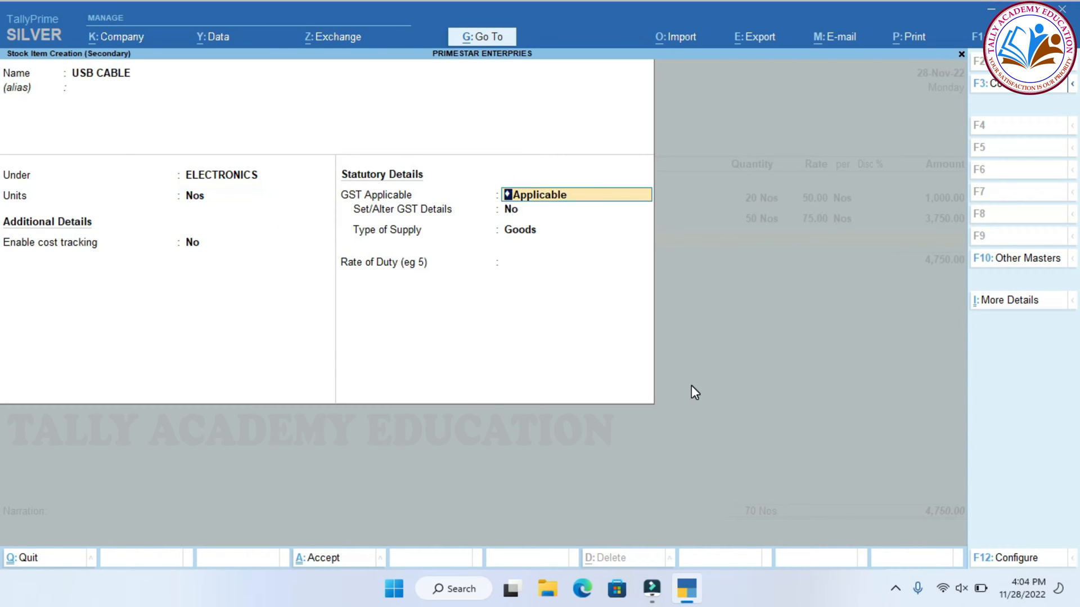
Enable GST details for USB CABLE and enter the description ELECTRONICS and HSN/SAC code 85716060
key(Return)
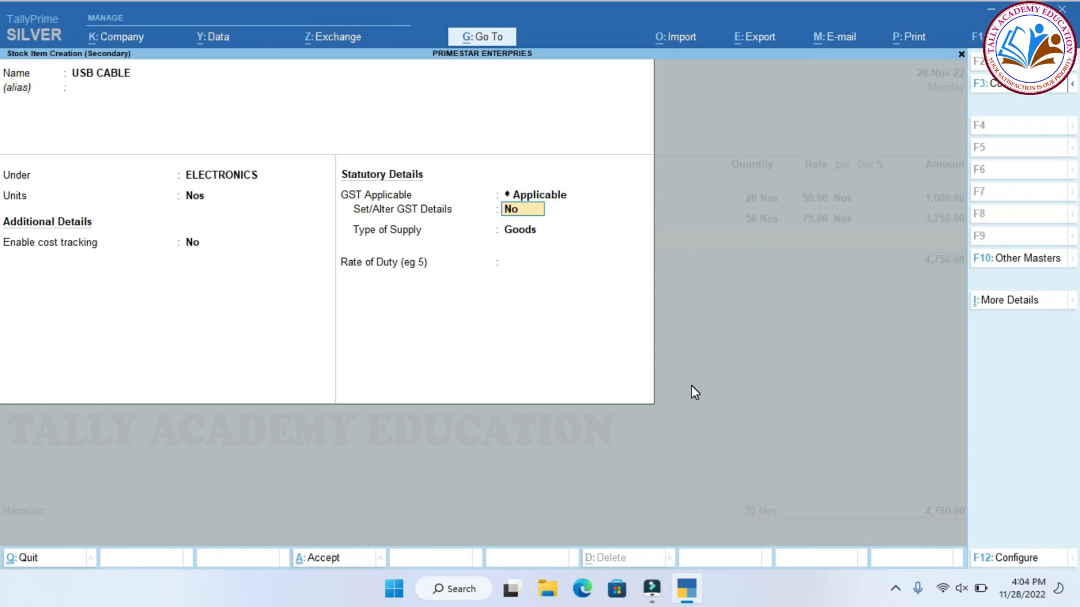
text(YES)
key(Return)
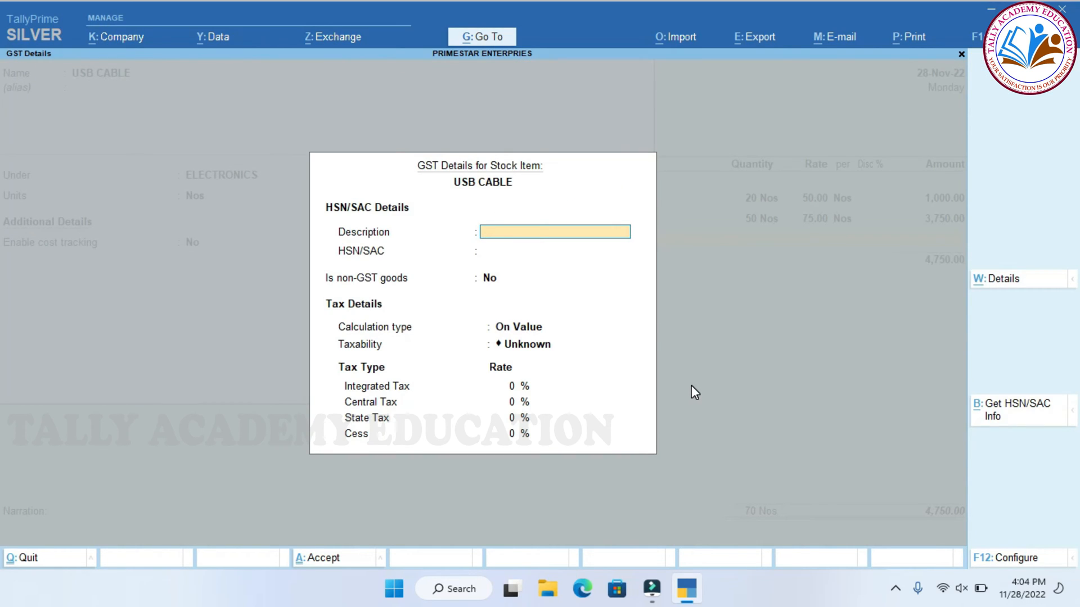
text(ELEC)
text(TRON)
text(I)
key(BackSpace)
text(NICS)
key(Return)
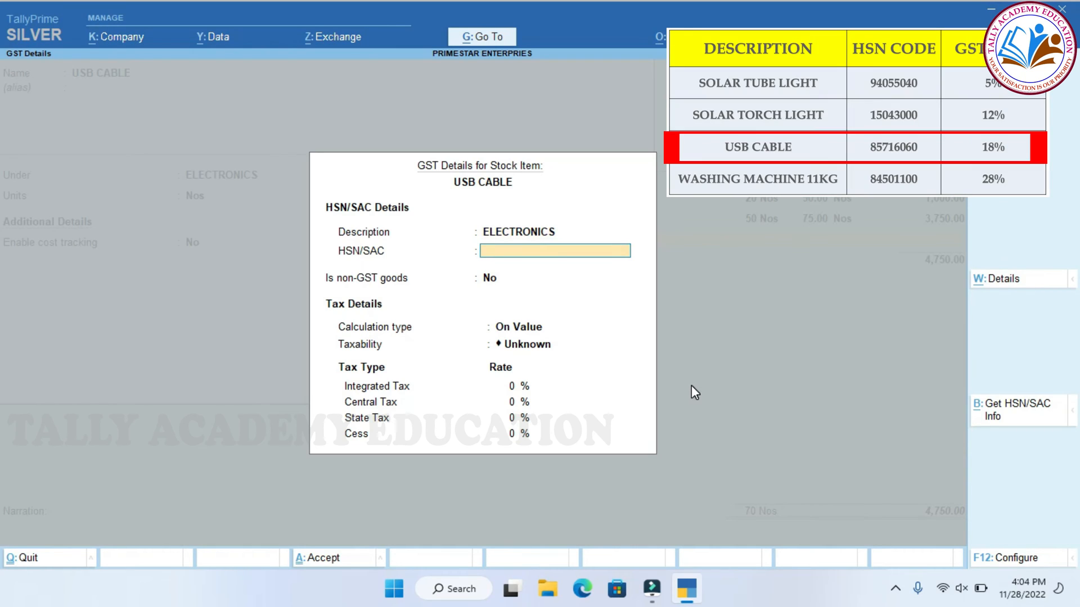
text(85716060)
key(Return)
Keep USB CABLE as GST goods calculated On Value and set its taxability to Taxable
key(Return)
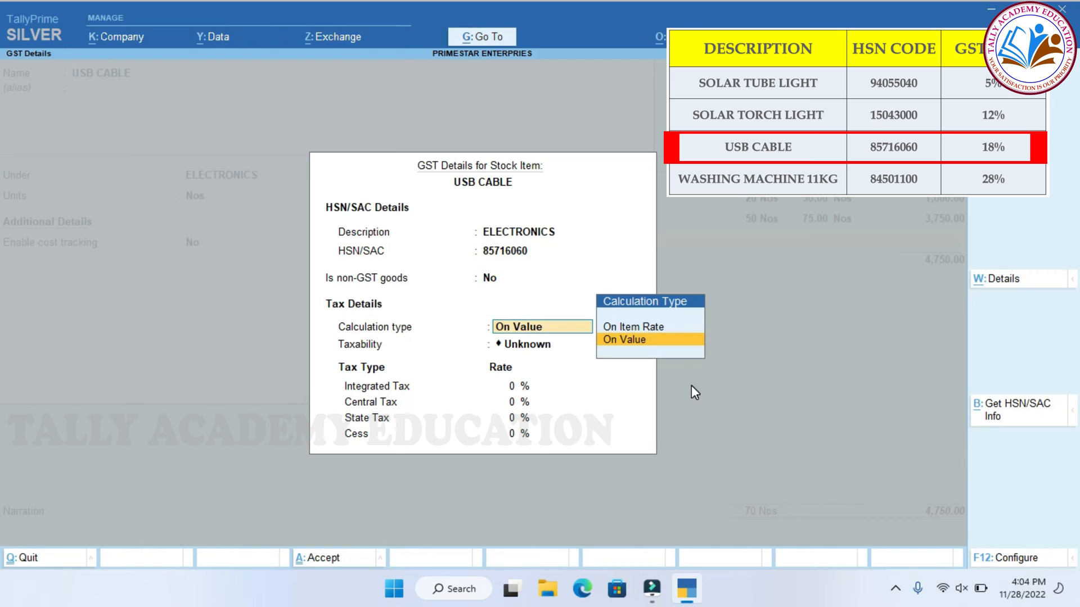
key(Return)
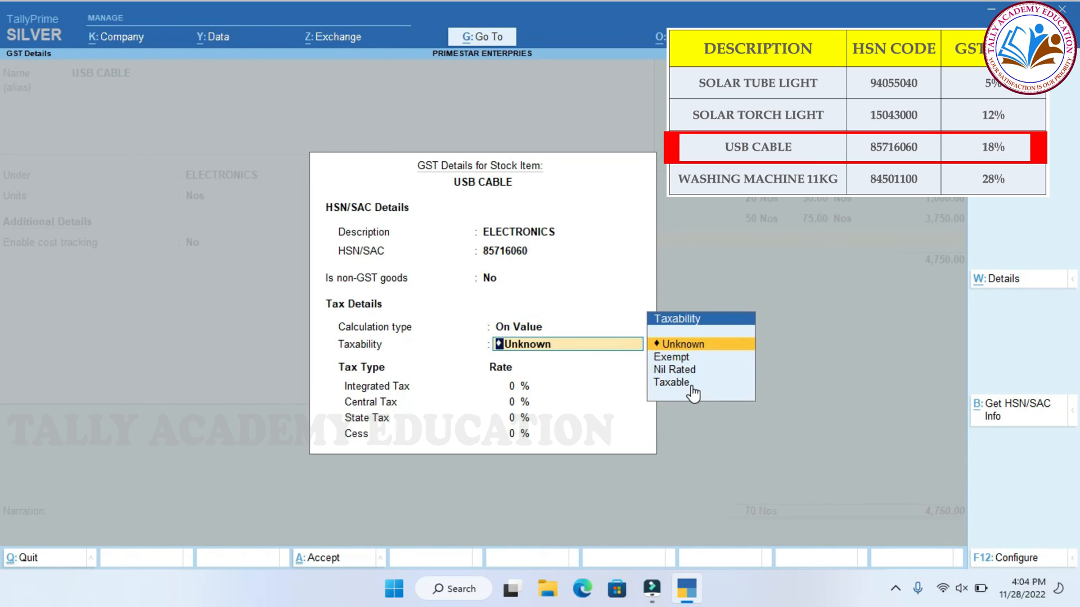
key(Down)
key(Down)
key(Down)
key(Return)
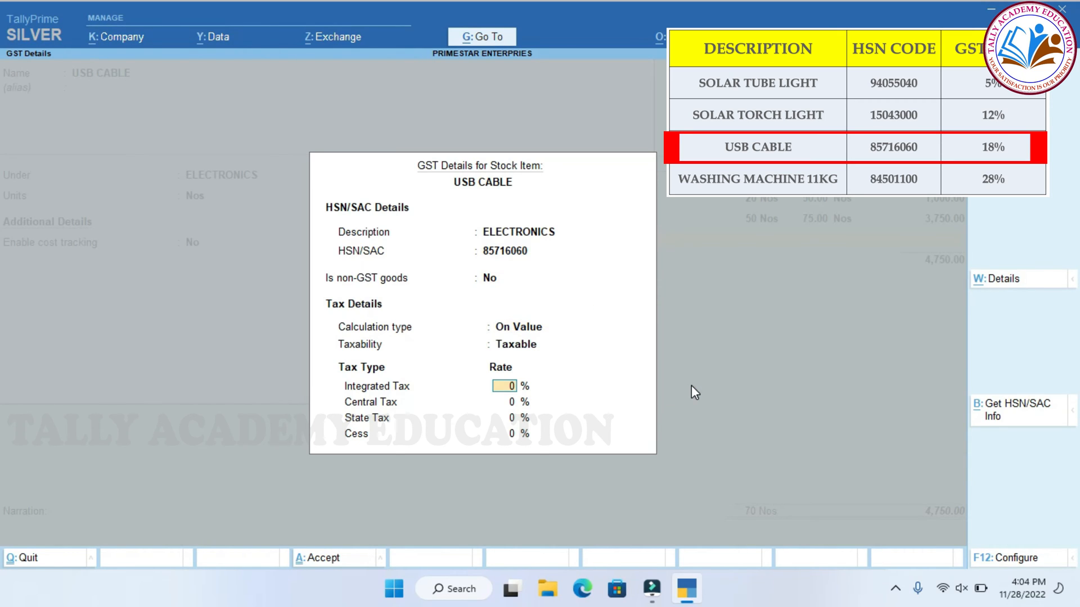
Set USB CABLE's integrated tax rate to 18%, accept the remaining tax rates, and save the item with supply type Goods
text(18)
key(Return)
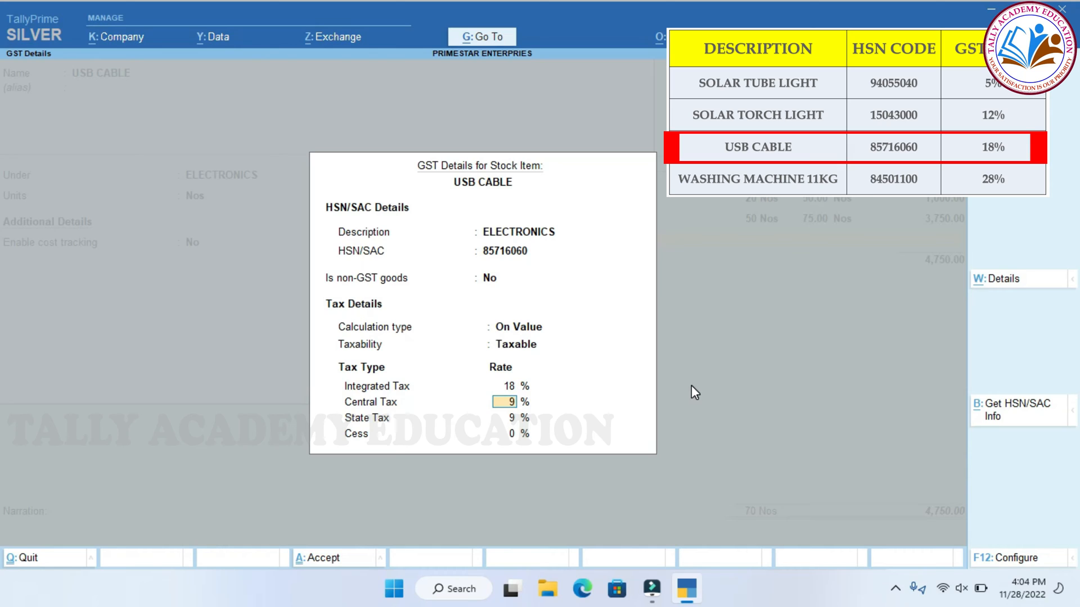
key(Return)
key(Return)
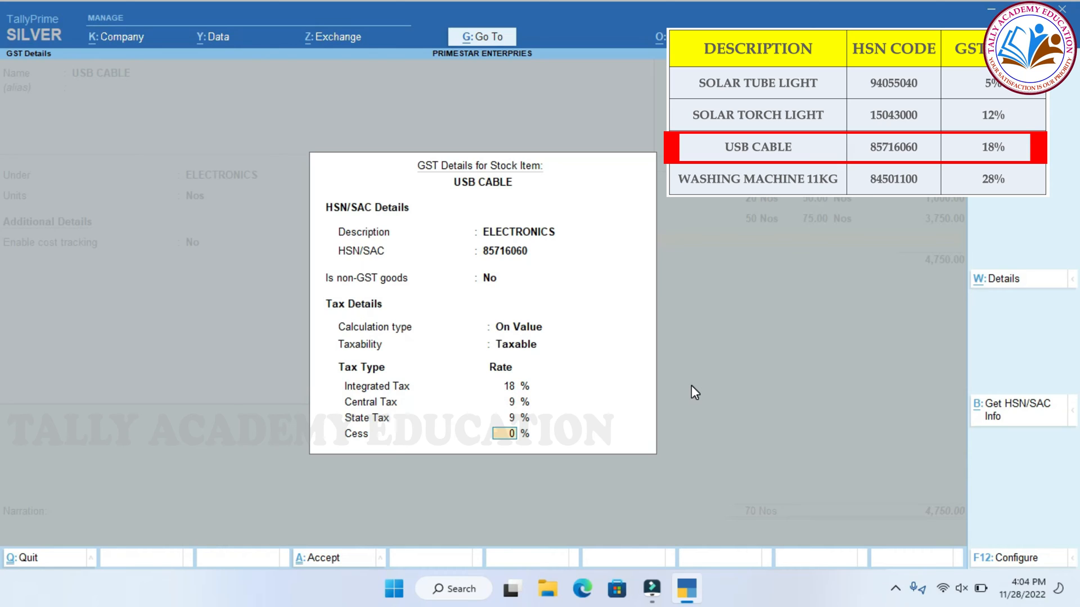
key(Return)
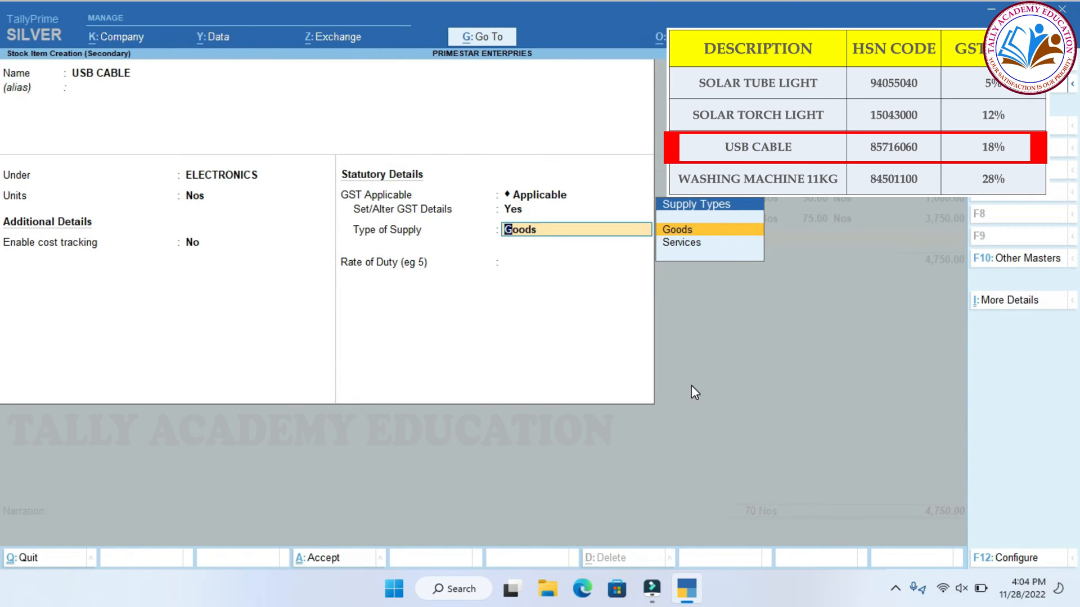
key(Return)
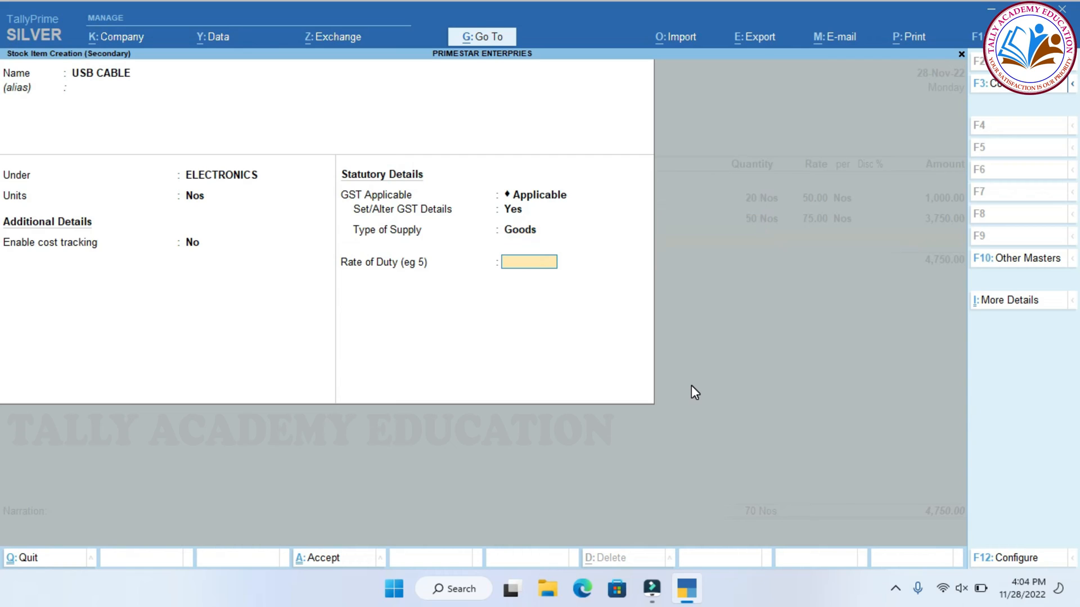
key(Return)
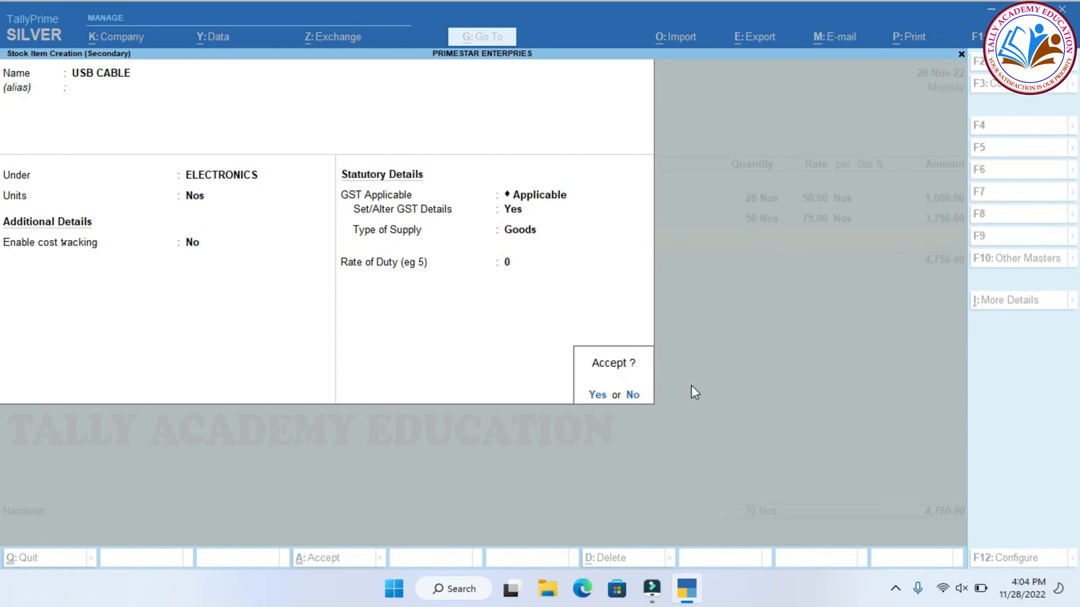
key(Return)
Allocate a quantity of 100 Nos of USB CABLE from the CHENNAI BRANCH location
text(CHE)
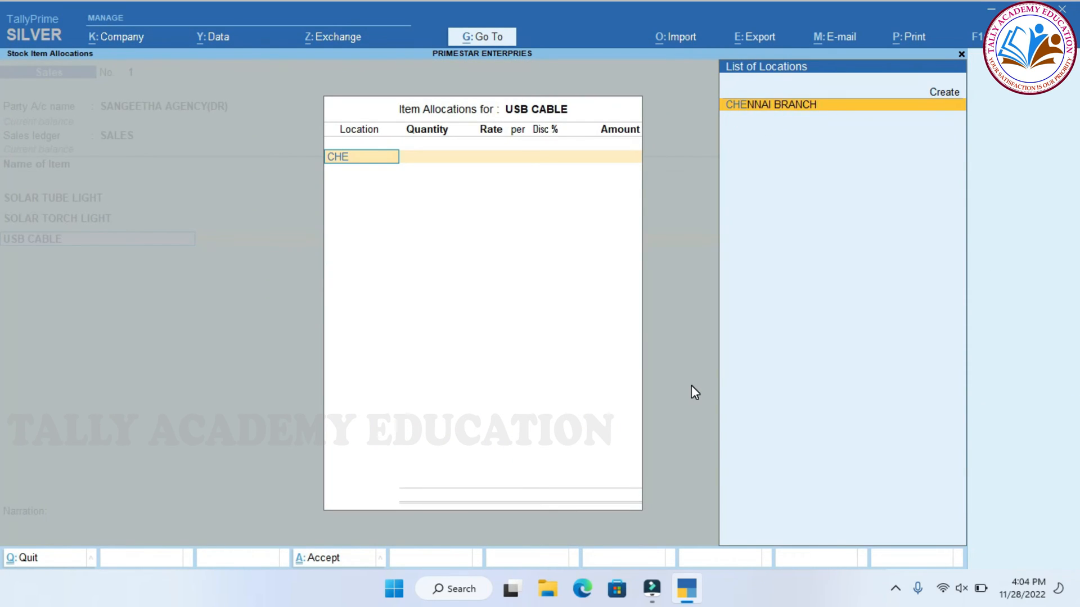
key(Return)
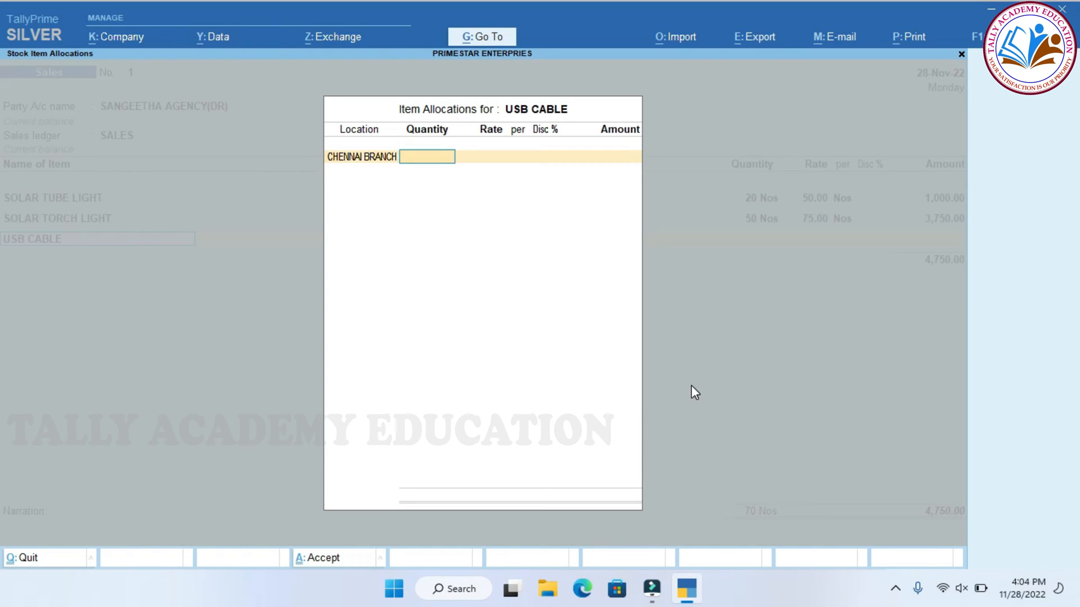
text(100)
key(Return)
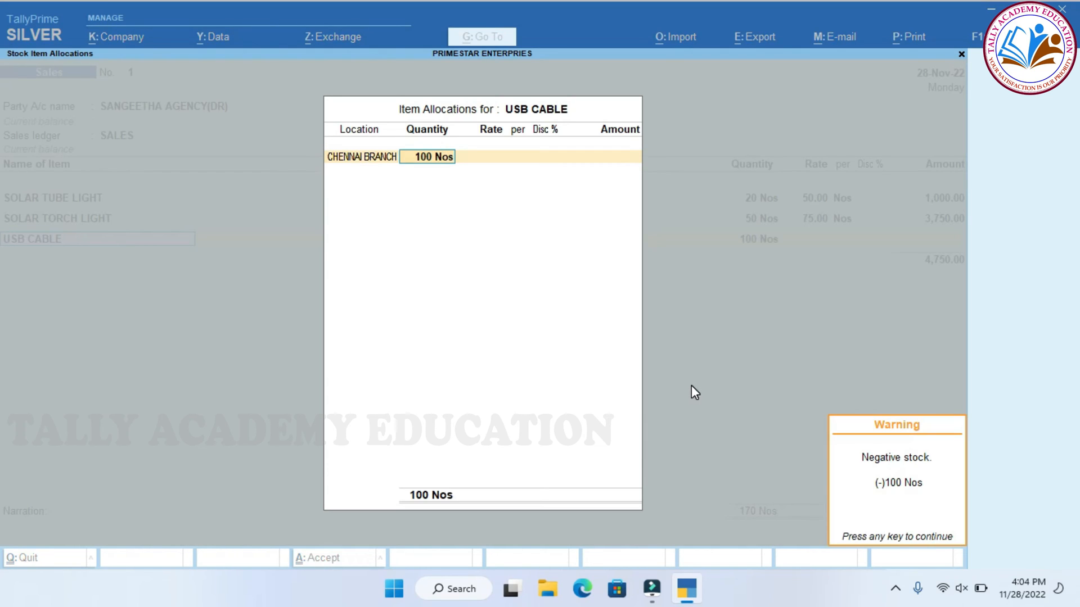
key(Return)
Set the USB CABLE rate to 150 per Nos without a discount and finish its allocation
text(150)
key(Return)
key(Return)
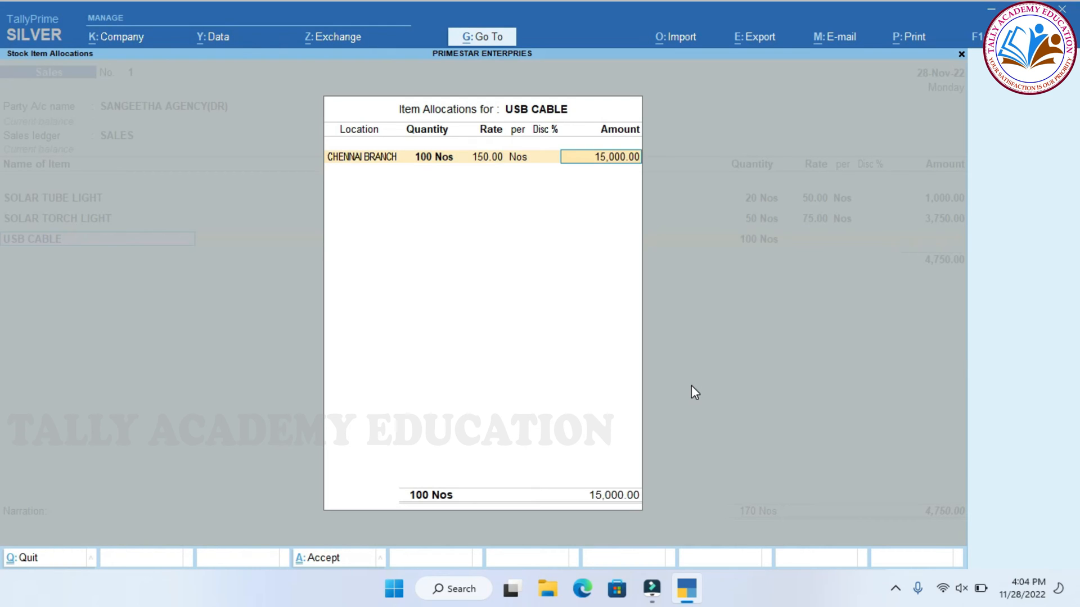
key(Return)
key(Return)
key(Return)
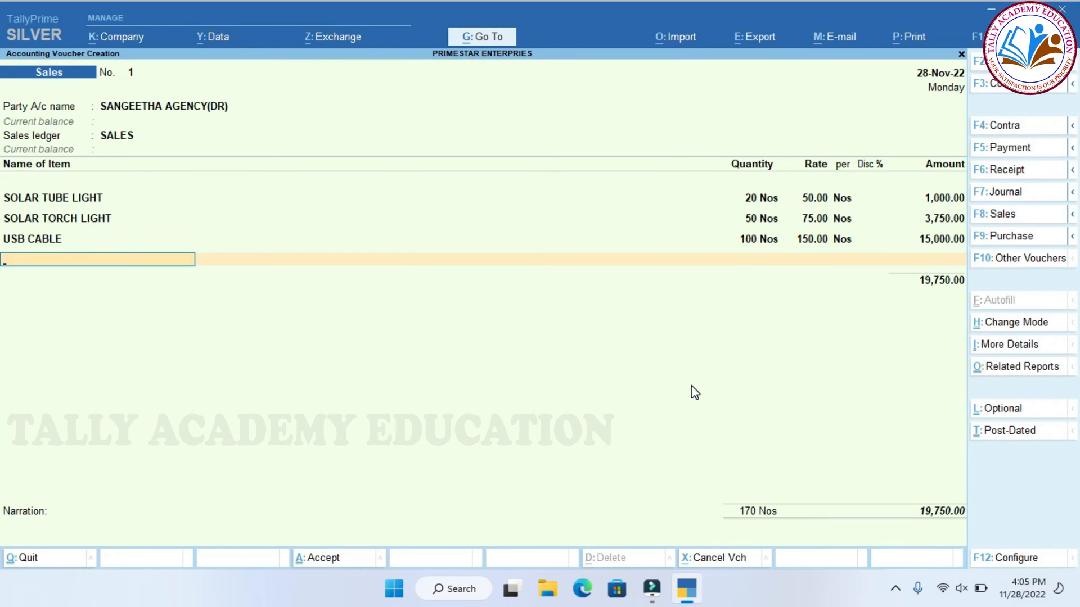
Start creating another stock item from the voucher and name it WASHING MACHINE 11KG, without an alias
key(alt+c)
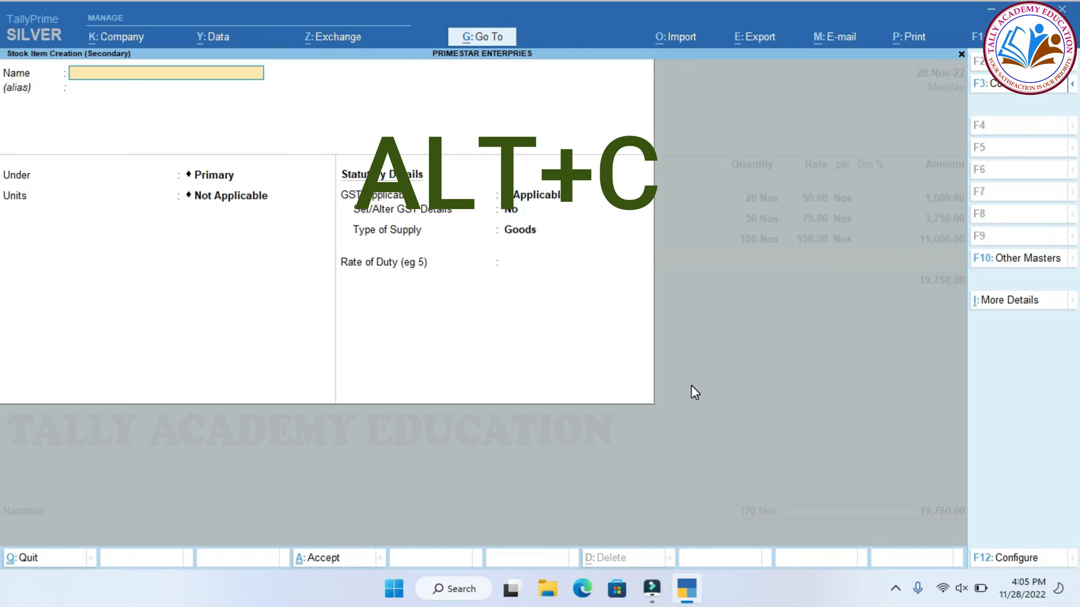
text(WASHING)
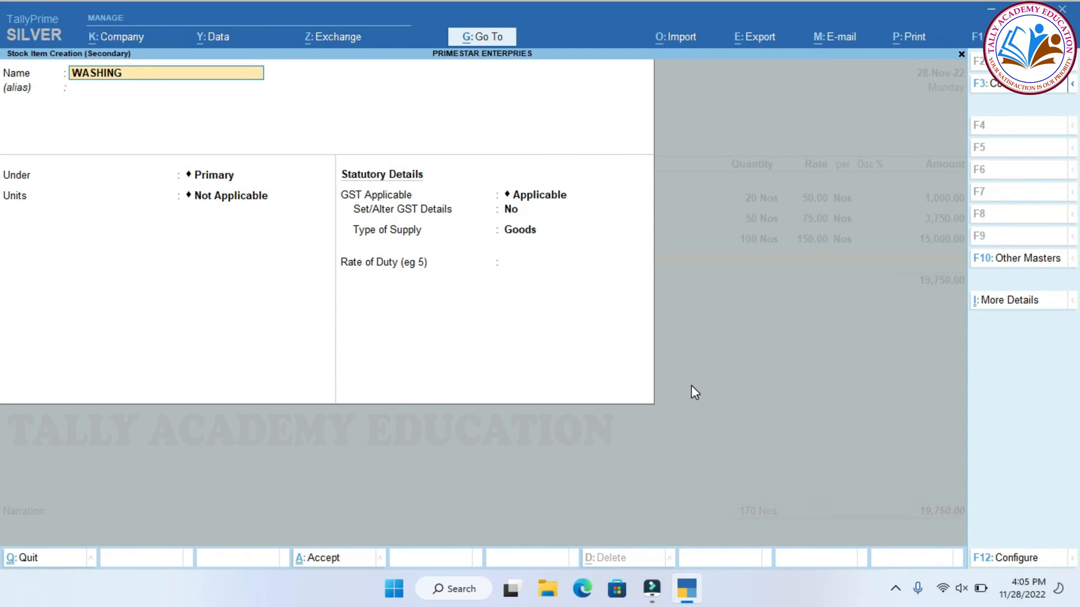
text( MACHINE 11KG)
key(Return)
key(Return)
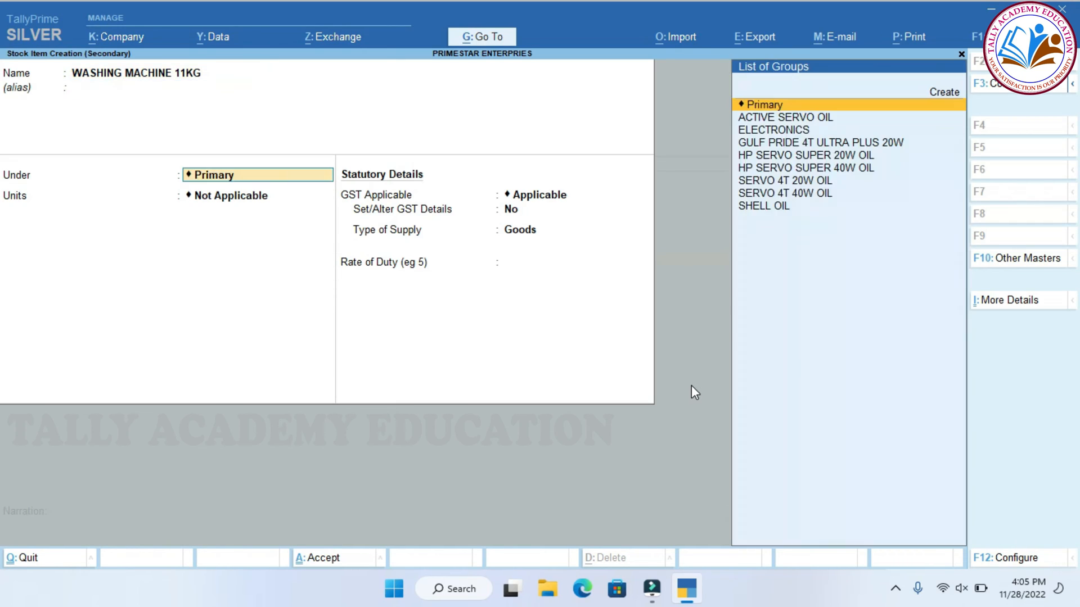
Place WASHING MACHINE 11KG under the ELECTRONICS group with Nos as its unit, and leave cost tracking off
key(Down)
key(Down)
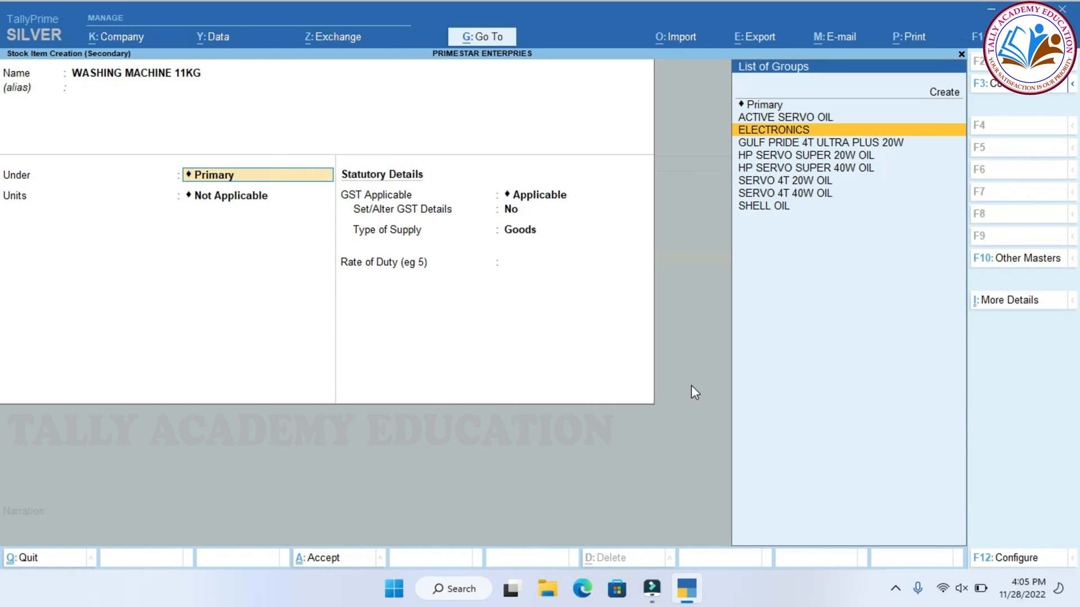
key(Return)
key(Down)
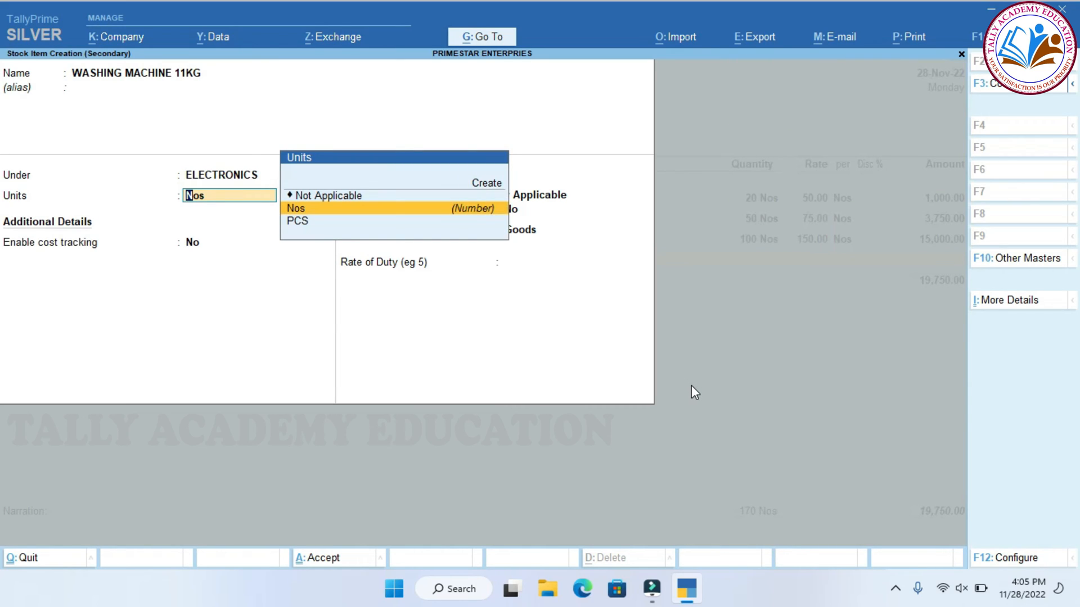
key(Return)
key(Return)
Enable GST details for WASHING MACHINE 11KG and enter the description ELECTRONICS and HSN/SAC code 84501100
key(Return)
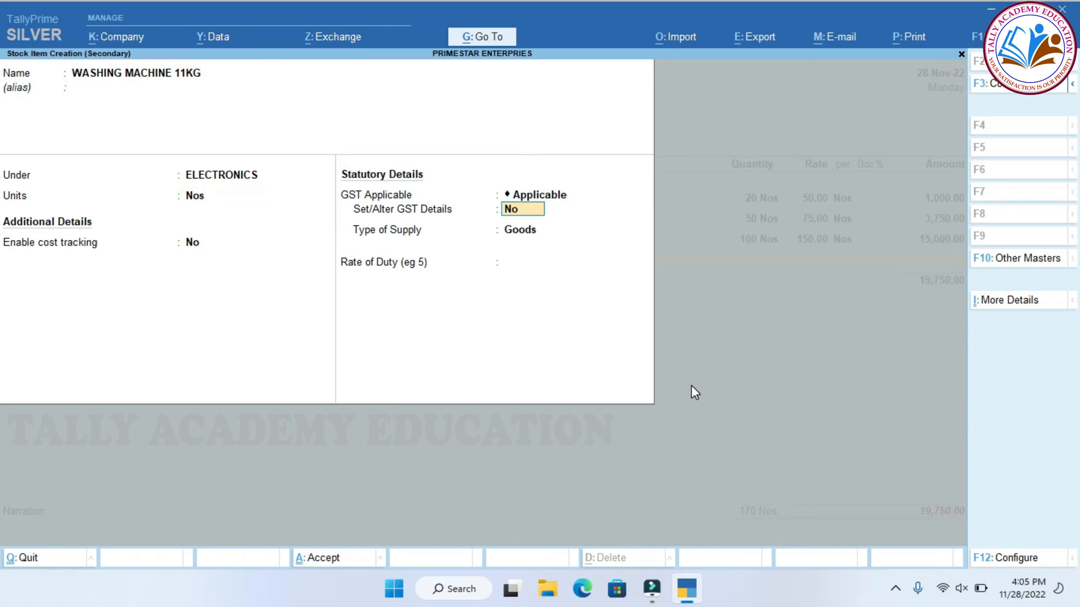
text(YES)
key(Return)
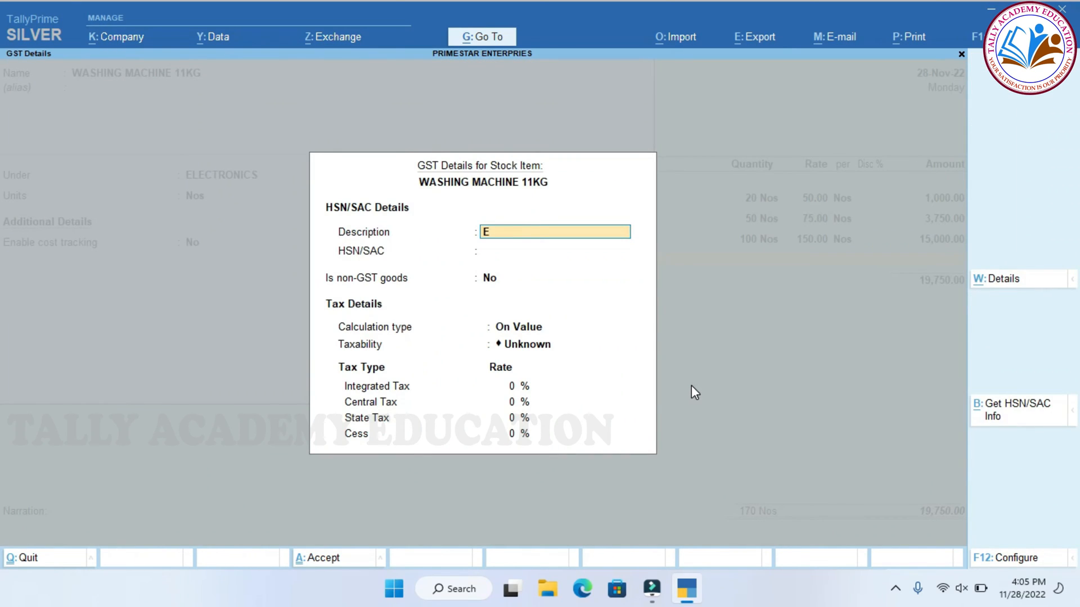
text(ELECTRONICS)
key(Return)
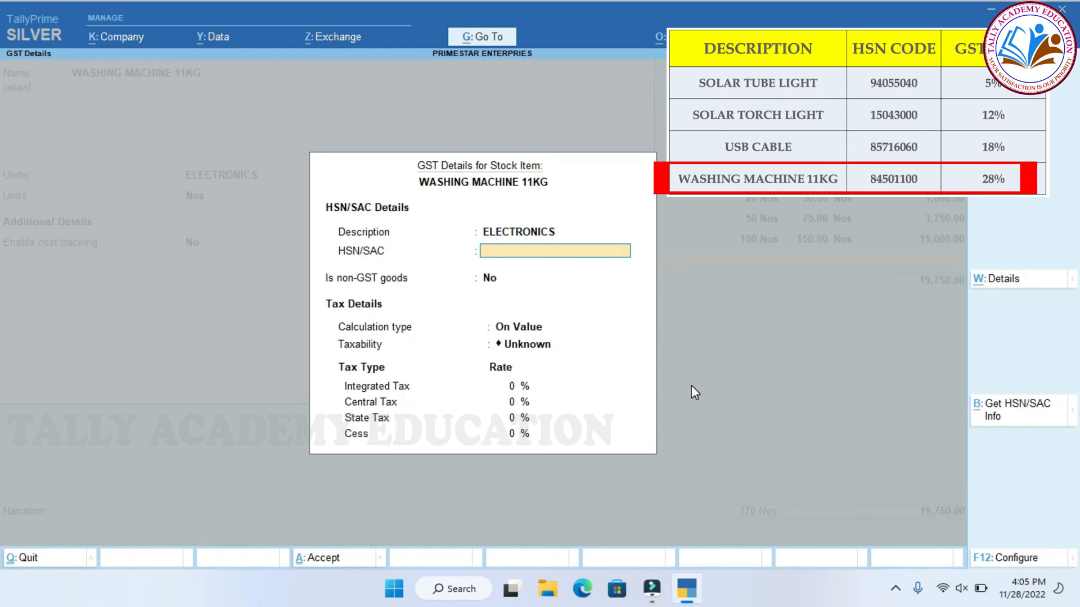
text(84501100)
key(Return)
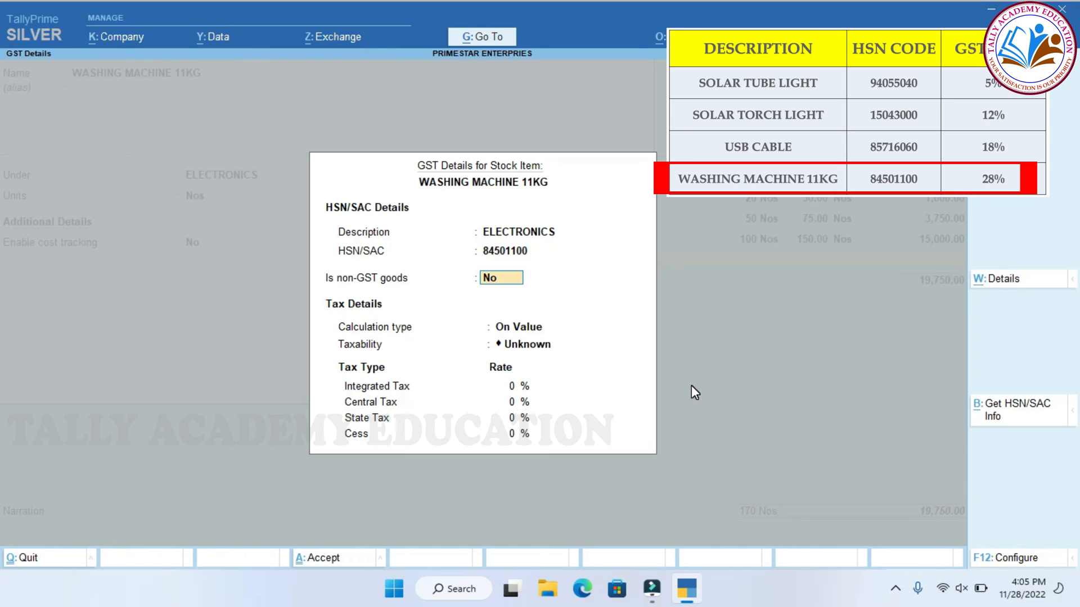
Keep WASHING MACHINE 11KG as GST goods calculated On Value and set its taxability to Taxable
key(Return)
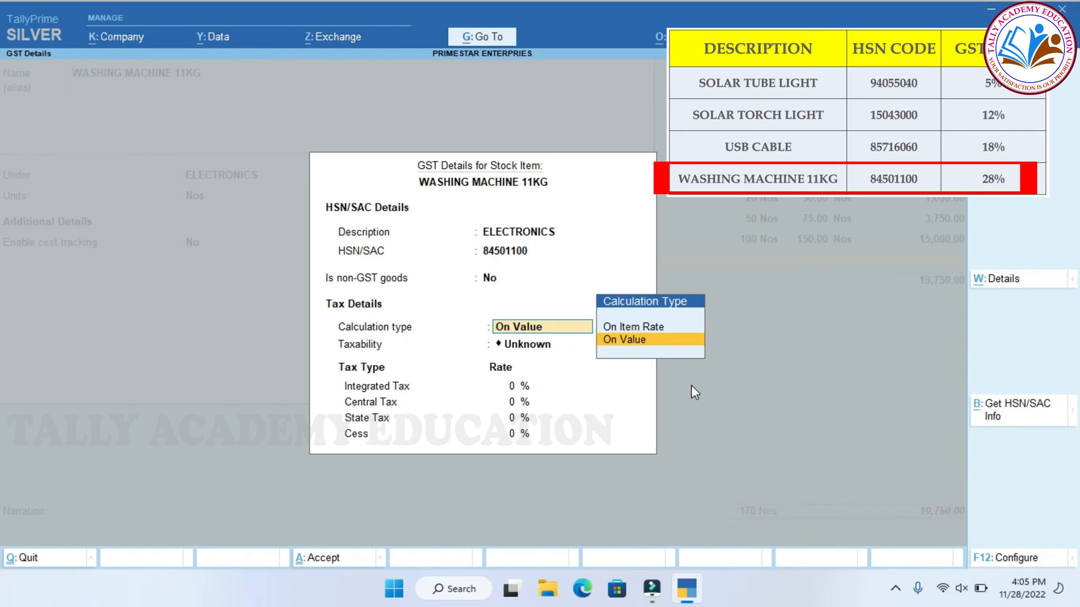
key(Return)
key(Down)
key(Down)
key(Down)
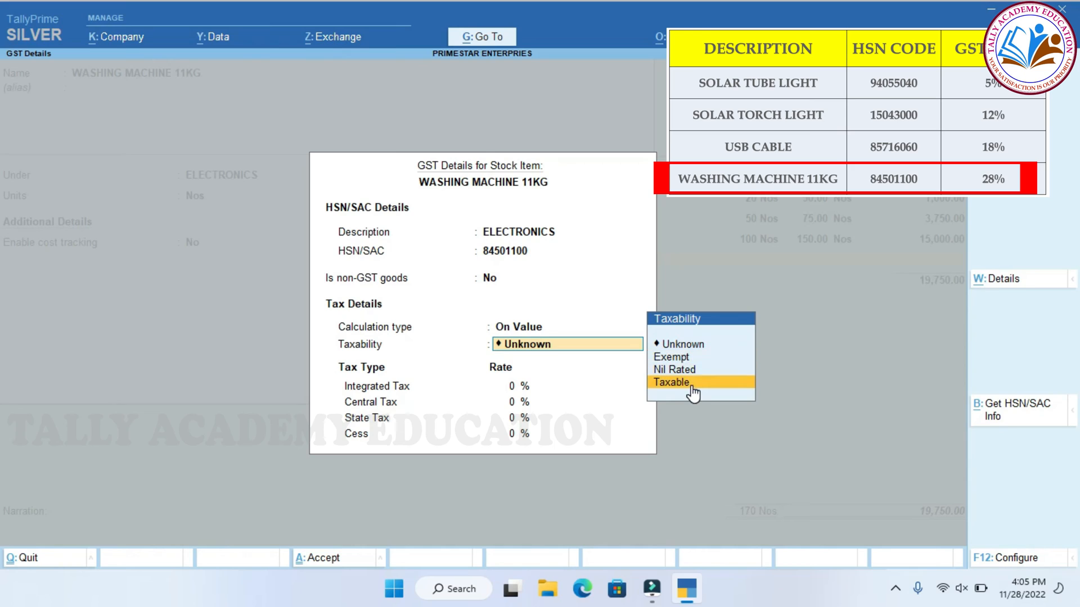
key(Return)
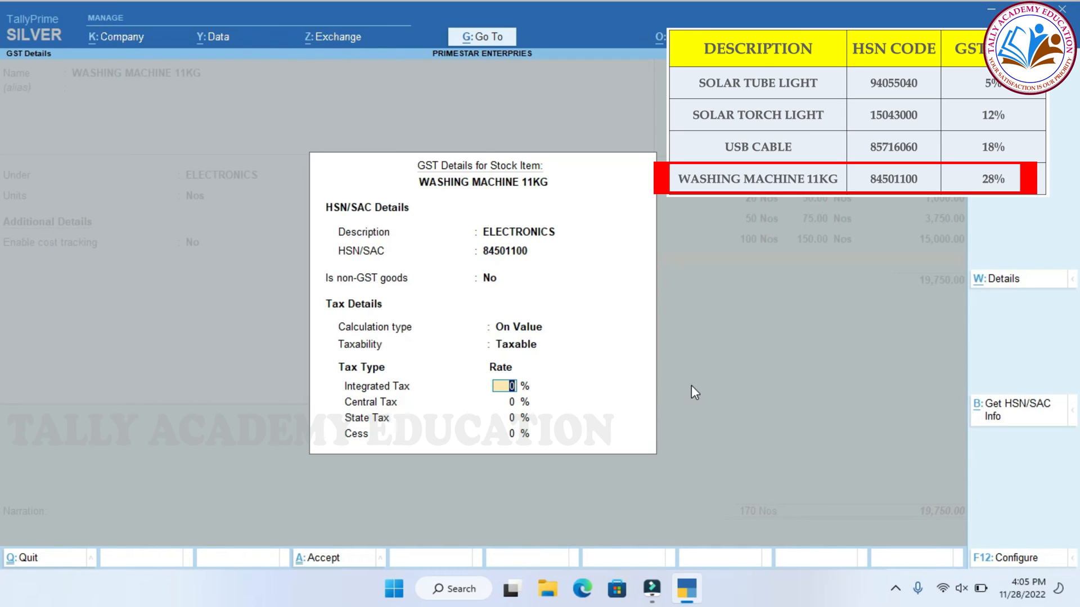
Set WASHING MACHINE 11KG's integrated tax rate to 28%, leave cess at 0, and accept the GST details
text(28)
key(Return)
key(Return)
key(Return)
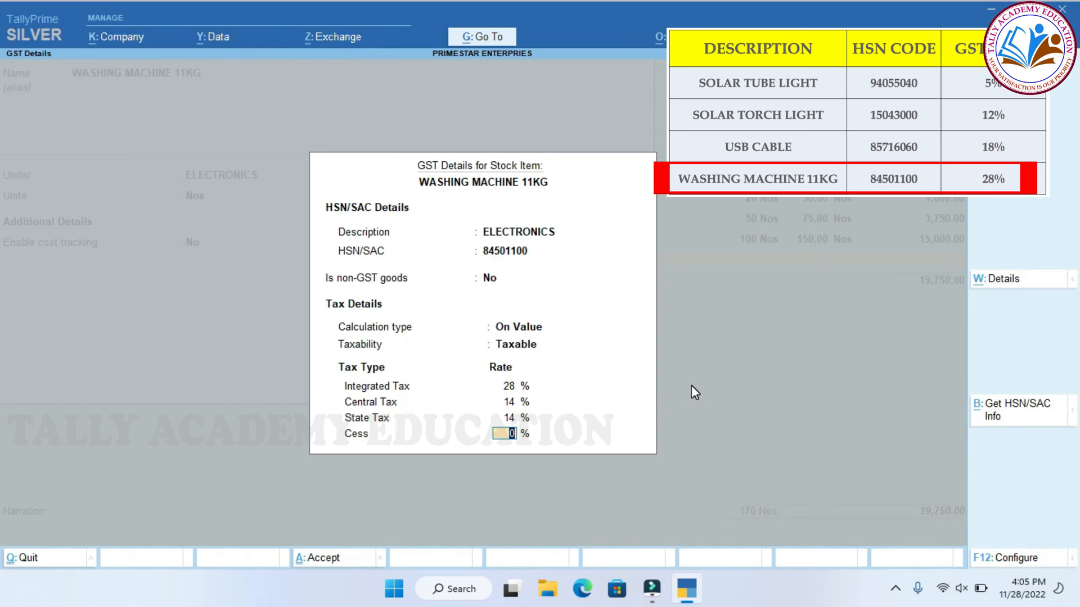
key(Return)
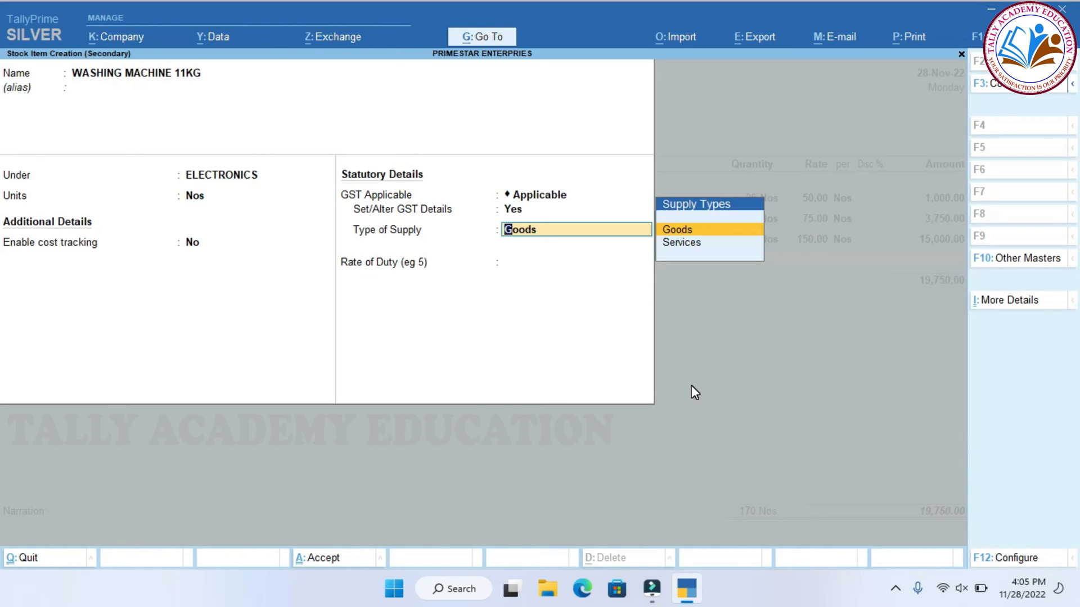
Keep Goods as the supply type for WASHING MACHINE 11KG, leave the rate of duty at 0, and save the stock item
key(Return)
key(Return)
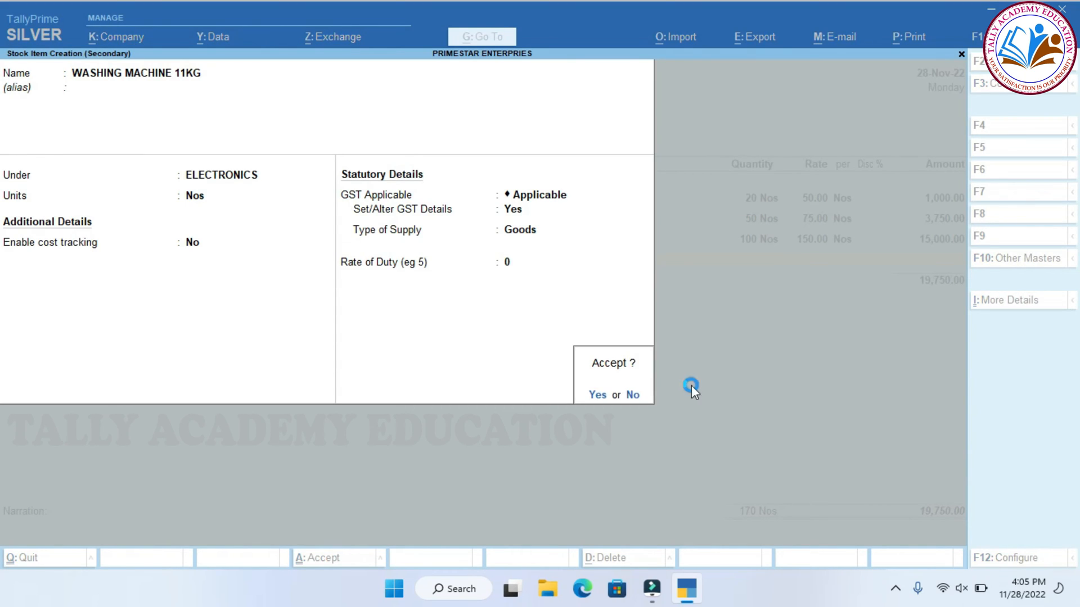
key(Return)
key(Return)
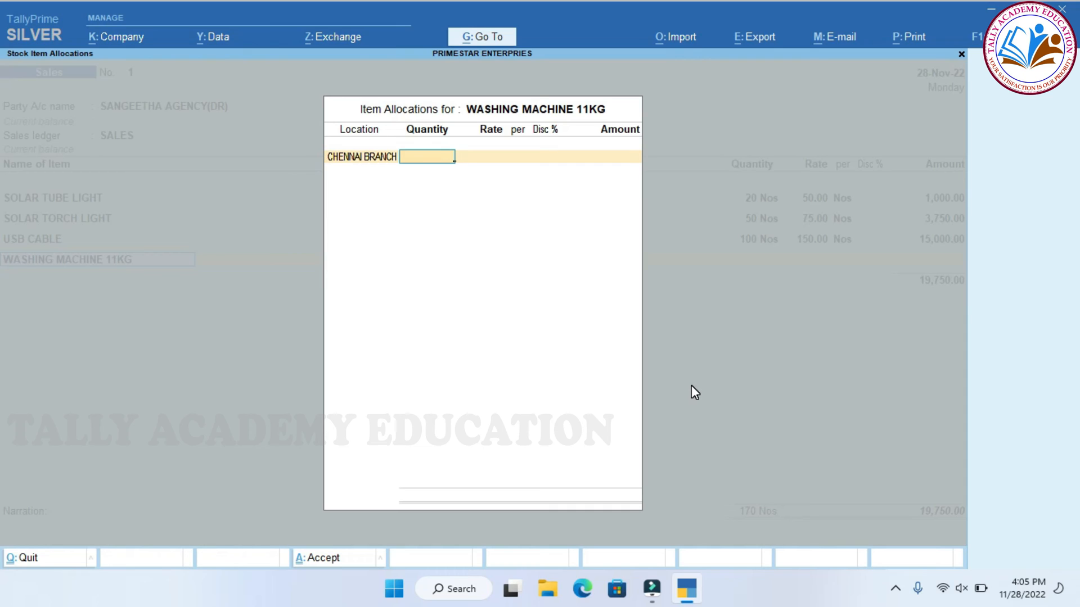
Allocate 1 Nos of WASHING MACHINE 11KG from CHENNAI BRANCH at a rate of 34,310.00 without a discount
text(1)
key(Return)
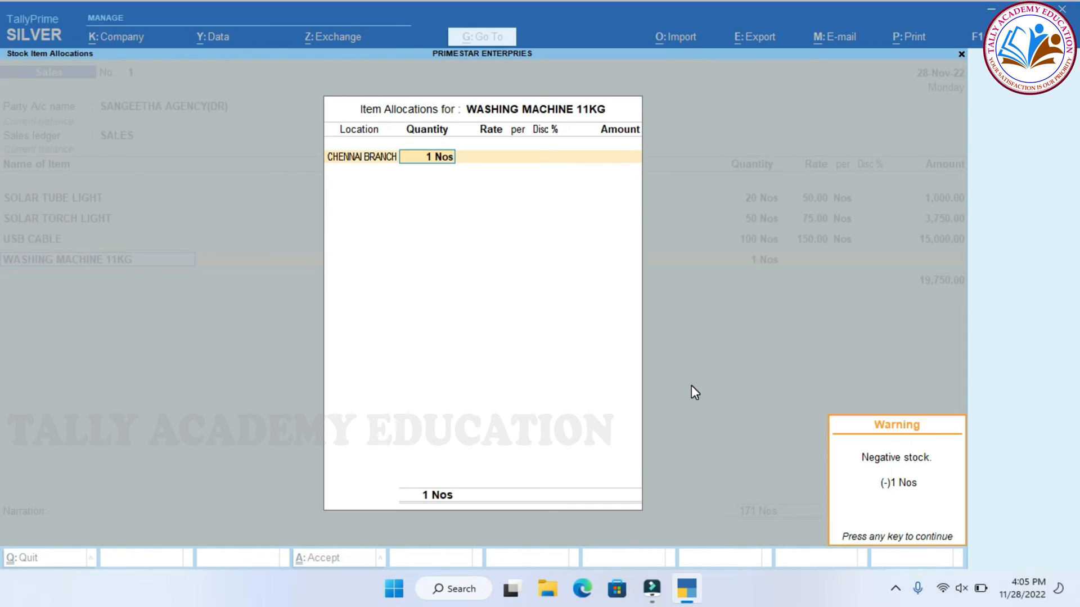
text(34310)
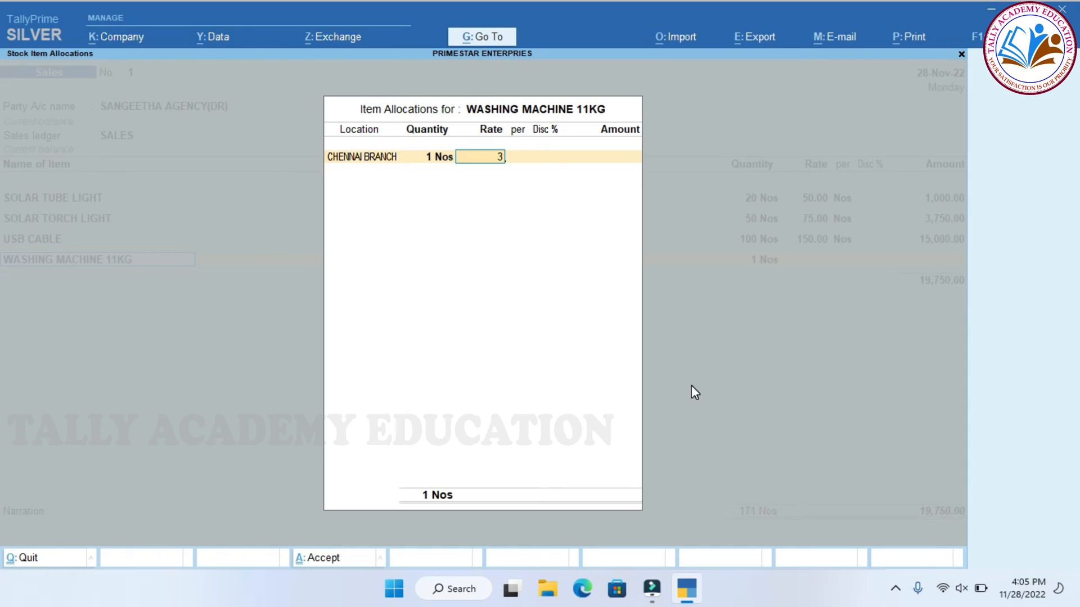
key(Return)
key(Return)
key(Return)
key(Return)
key(Return)
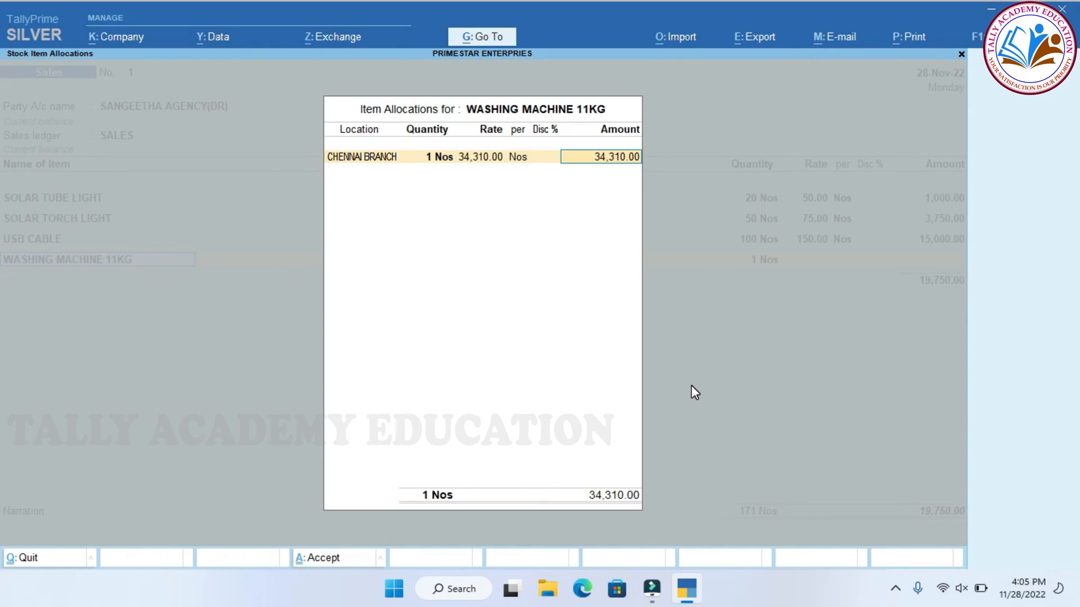
key(Return)
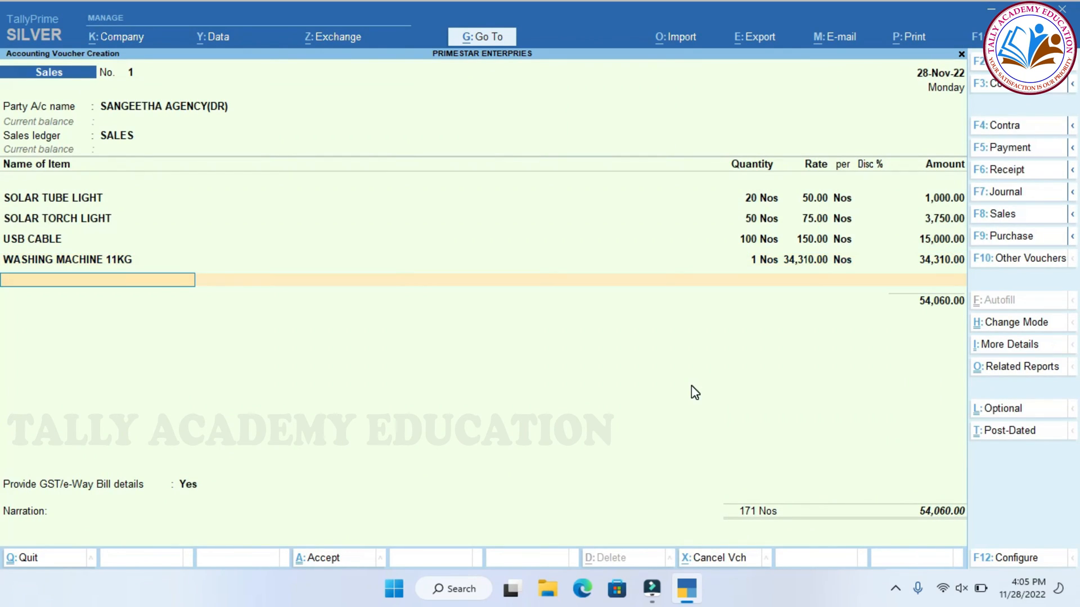
End the voucher's item list and add the OUTPUT CGST ledger with its calculated amount
key(Return)
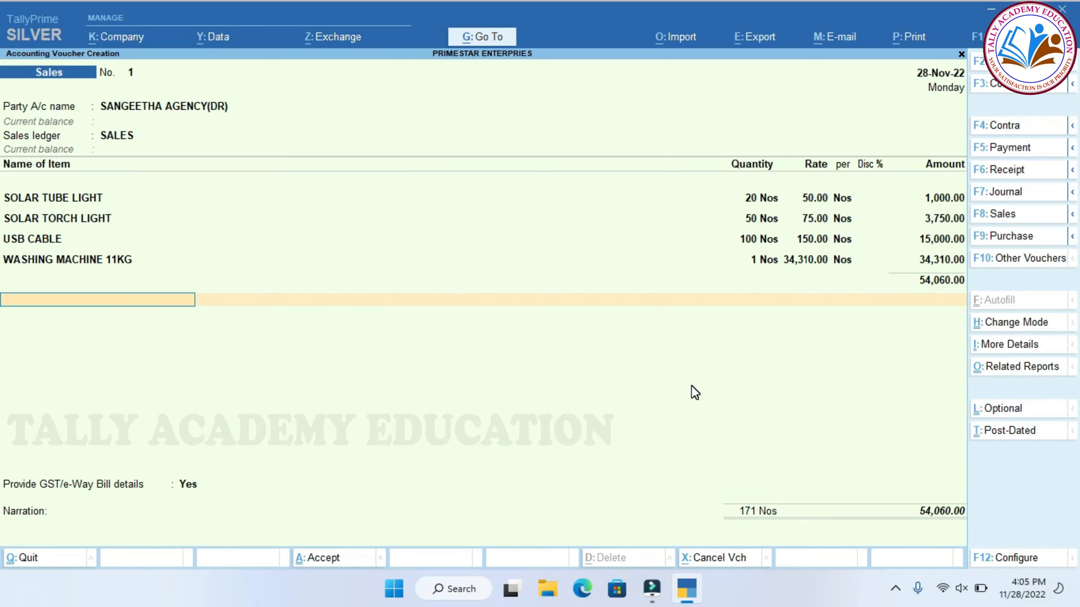
text(OUT)
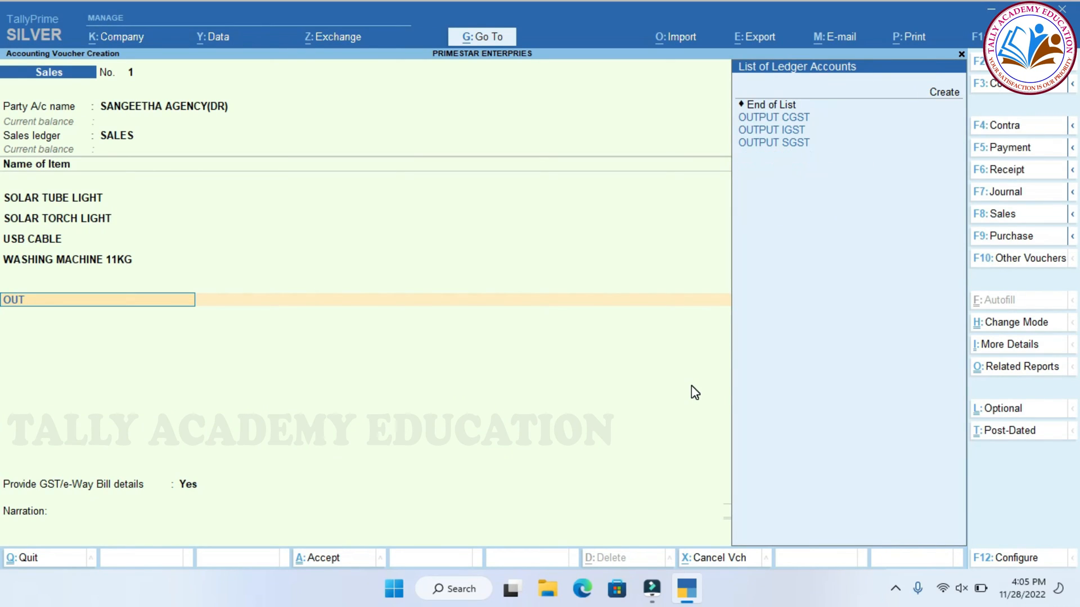
key(Down)
key(Up)
key(Return)
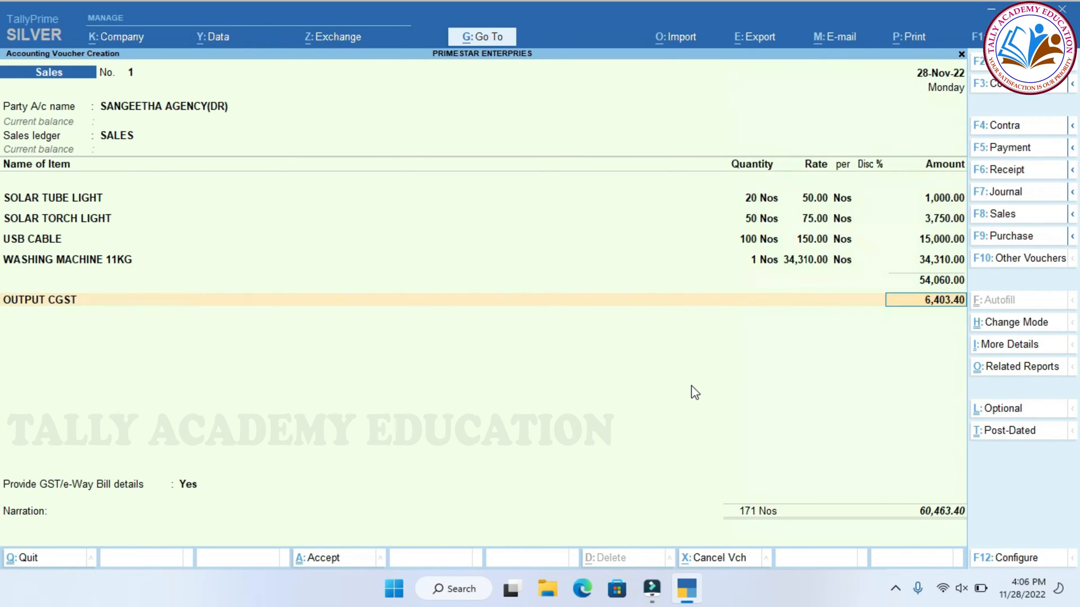
key(Return)
Add the OUTPUT SGST ledger below OUTPUT CGST with its calculated amount
text(OUT)
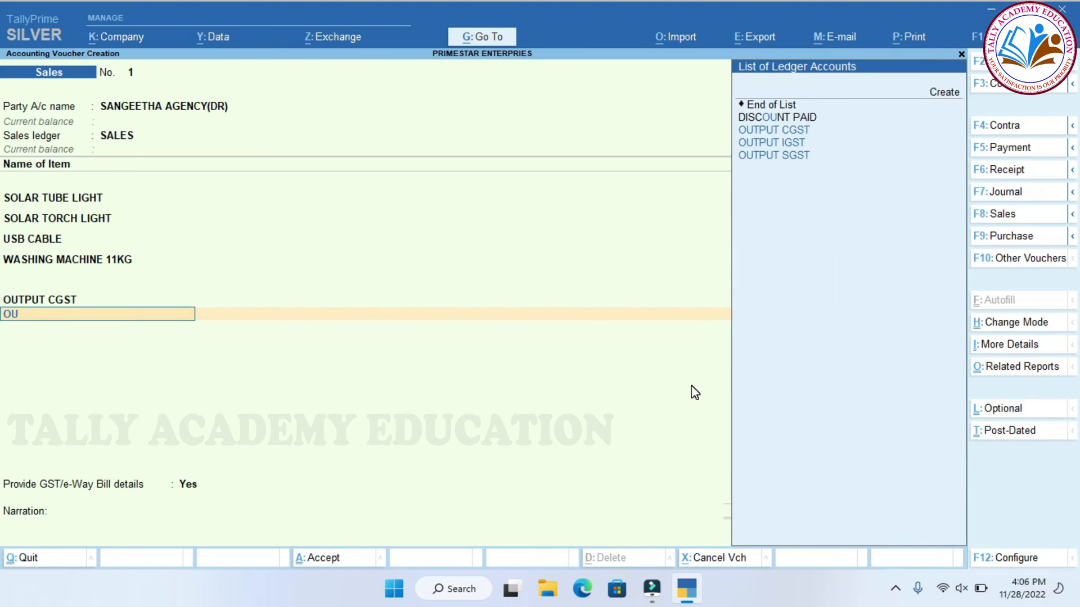
key(Down)
key(Down)
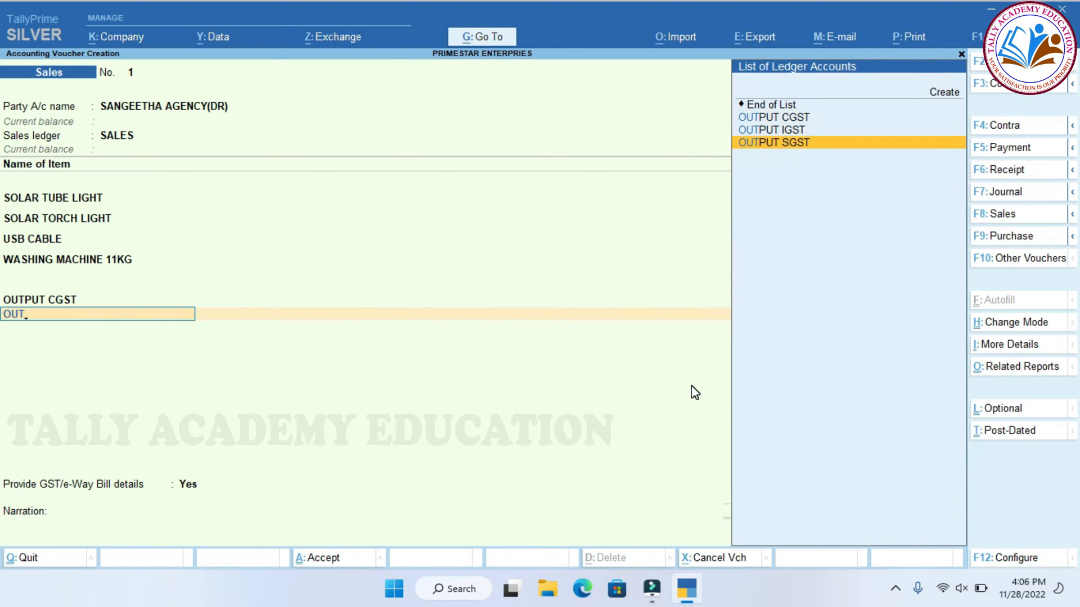
key(Return)
key(Return)
End the tax ledger list and set Provide GST/e-Way Bill details to No
key(Return)
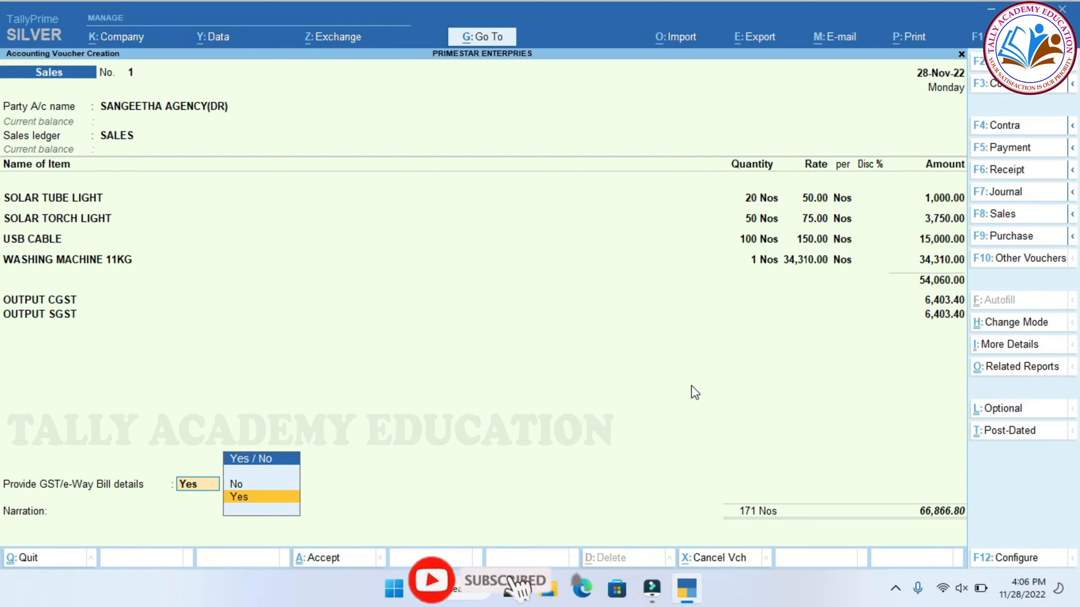
key(Up)
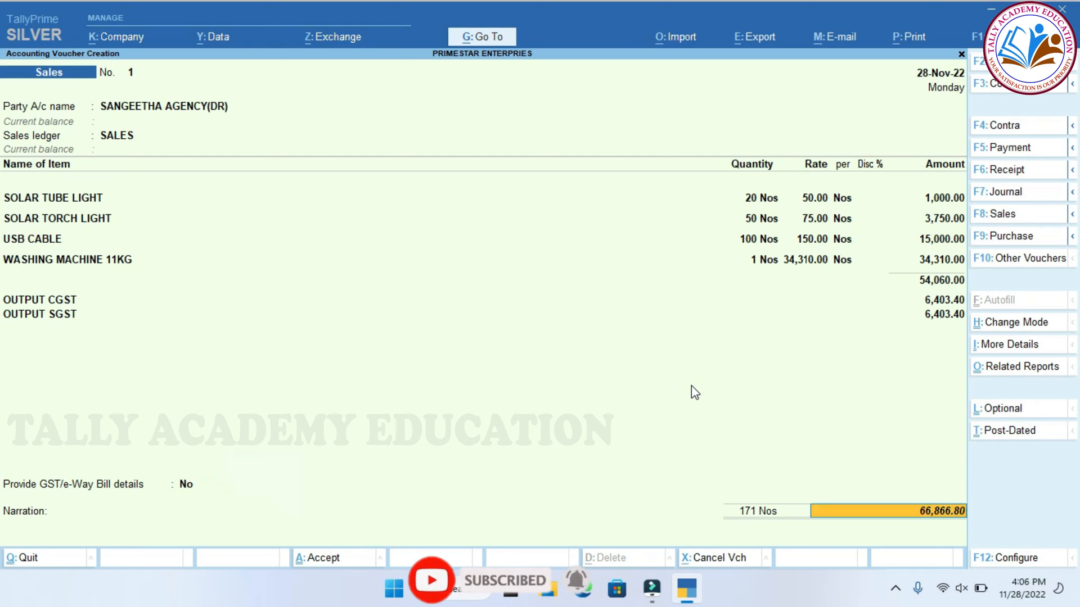
key(Return)
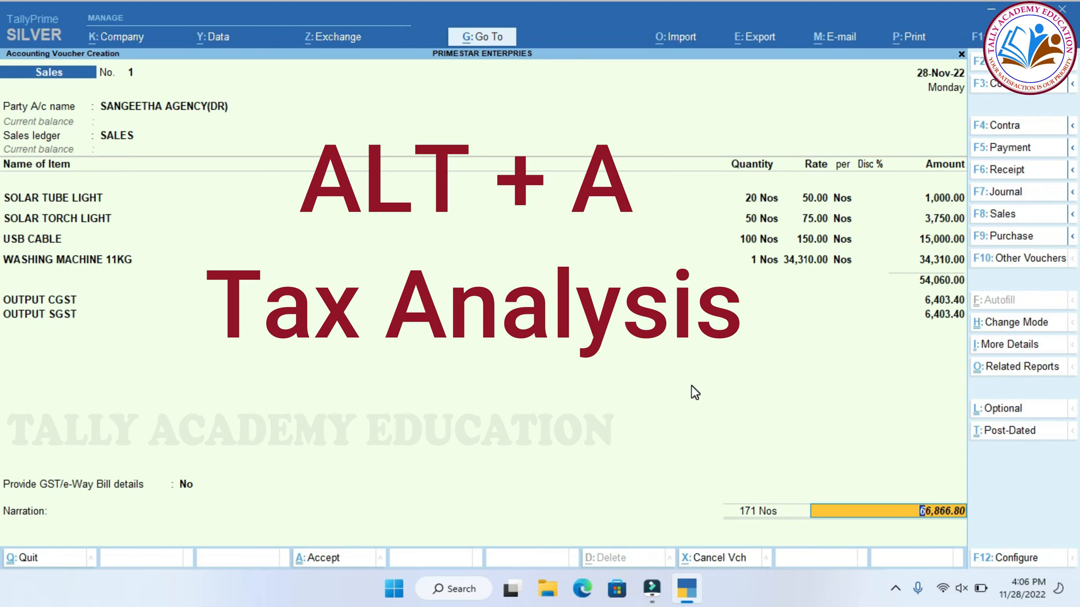
Open the voucher's GST tax analysis and expand it to the detailed breakdown
key(alt+a)
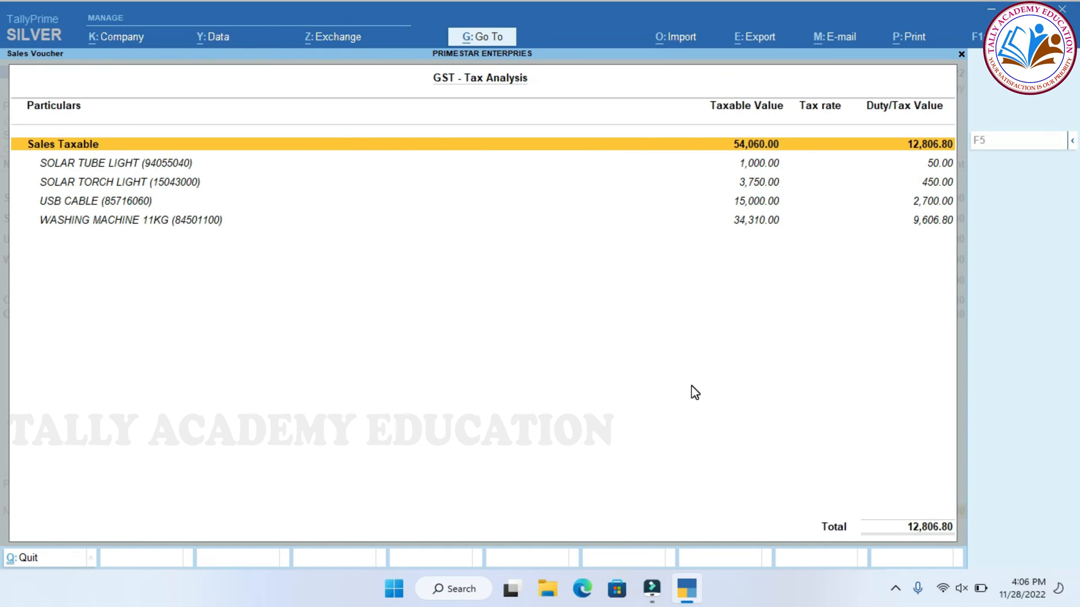
key(alt)
key(alt+F5)
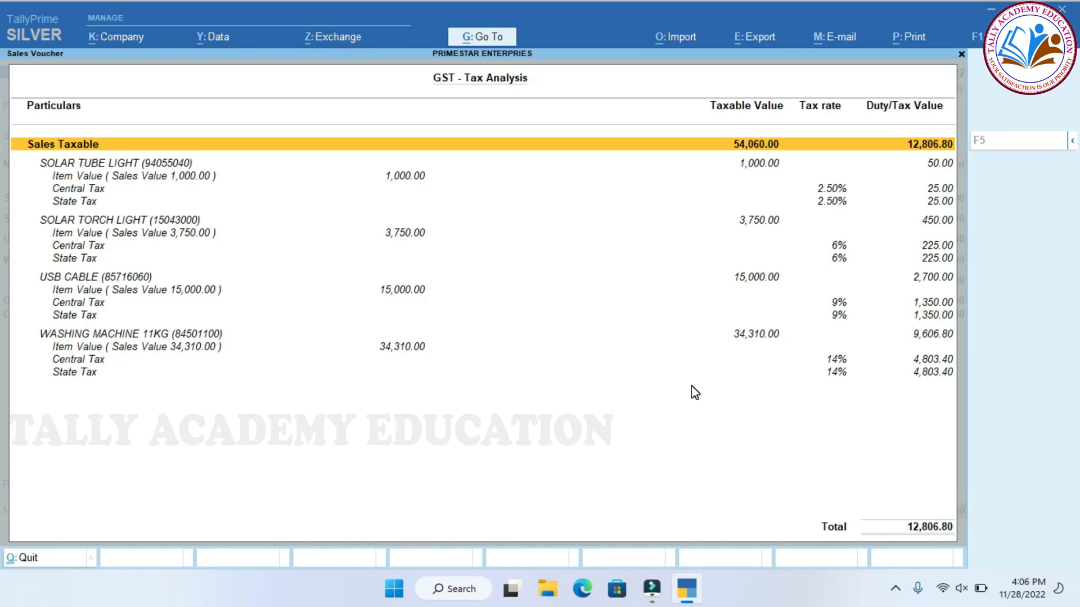
Examine the item value, central tax and state tax of each of the four stock items in the tax analysis
key(Down)
key(Down)
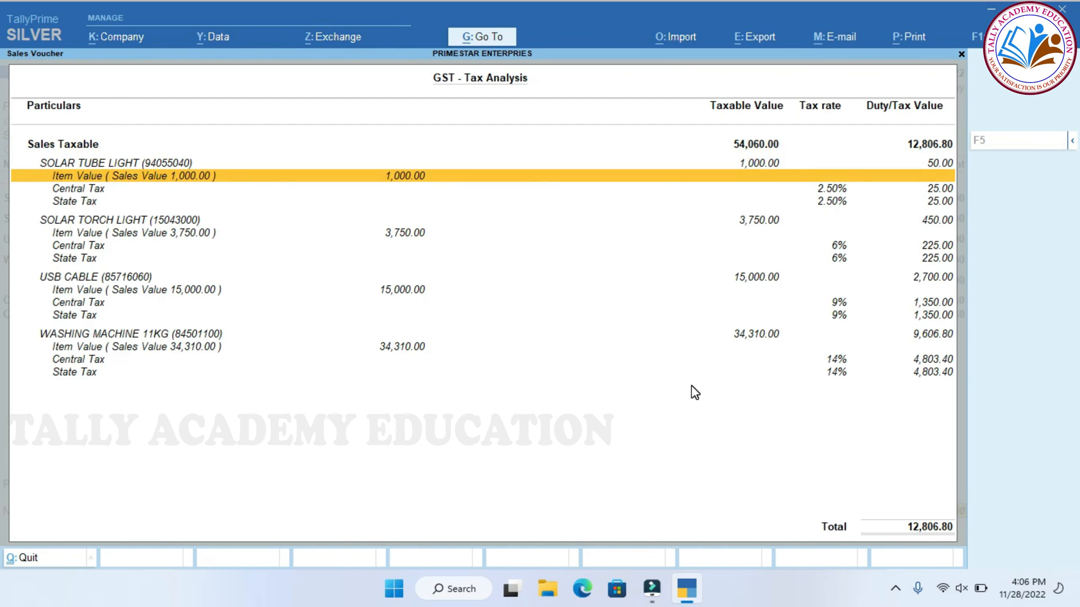
key(Down)
key(Down)
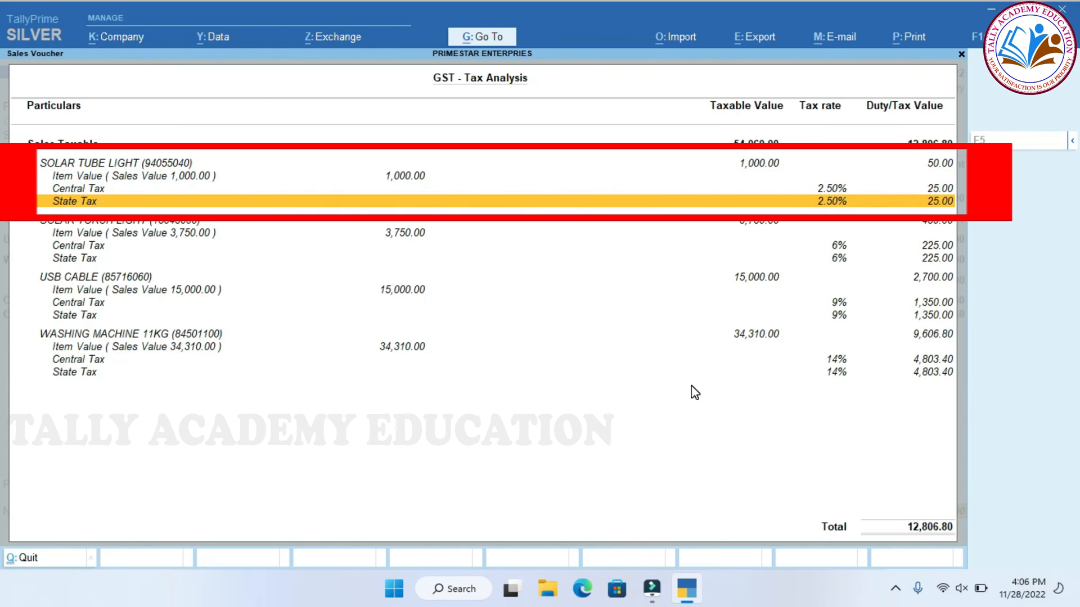
key(Down)
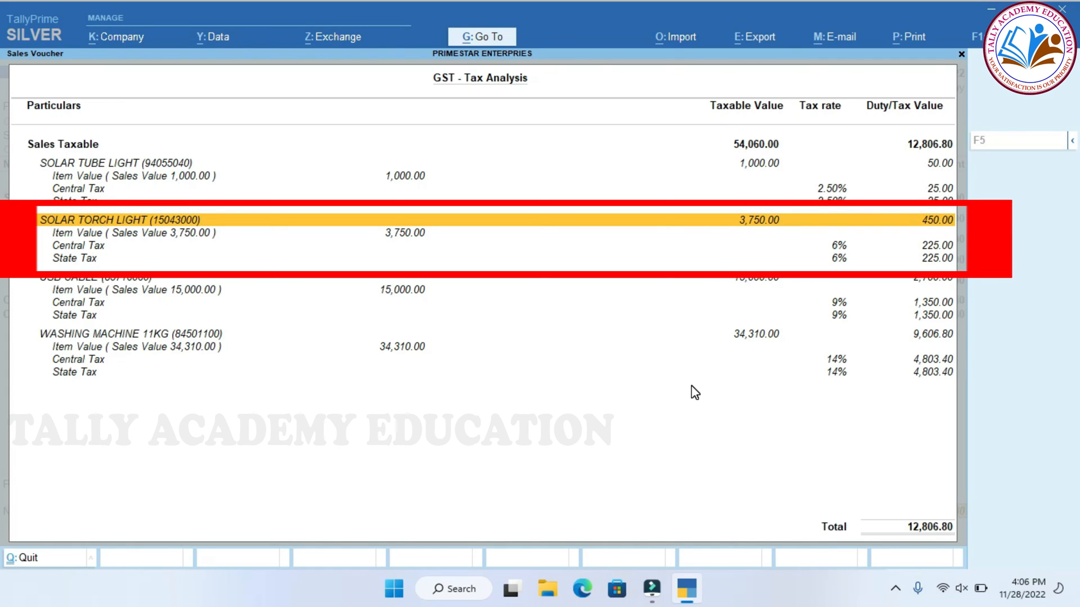
key(Down)
key(Down)
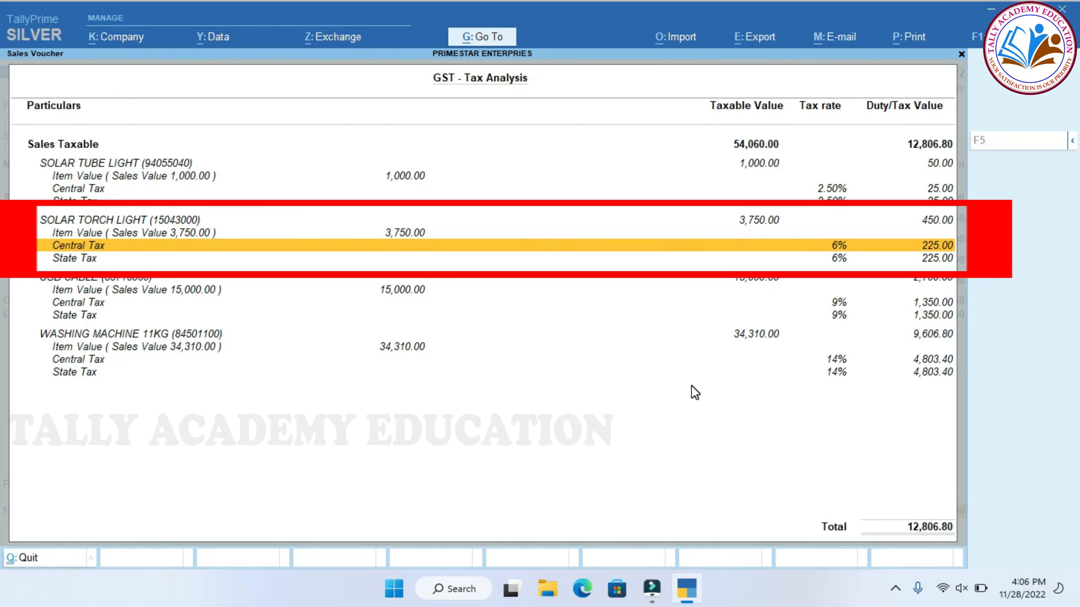
key(Down)
key(Down)
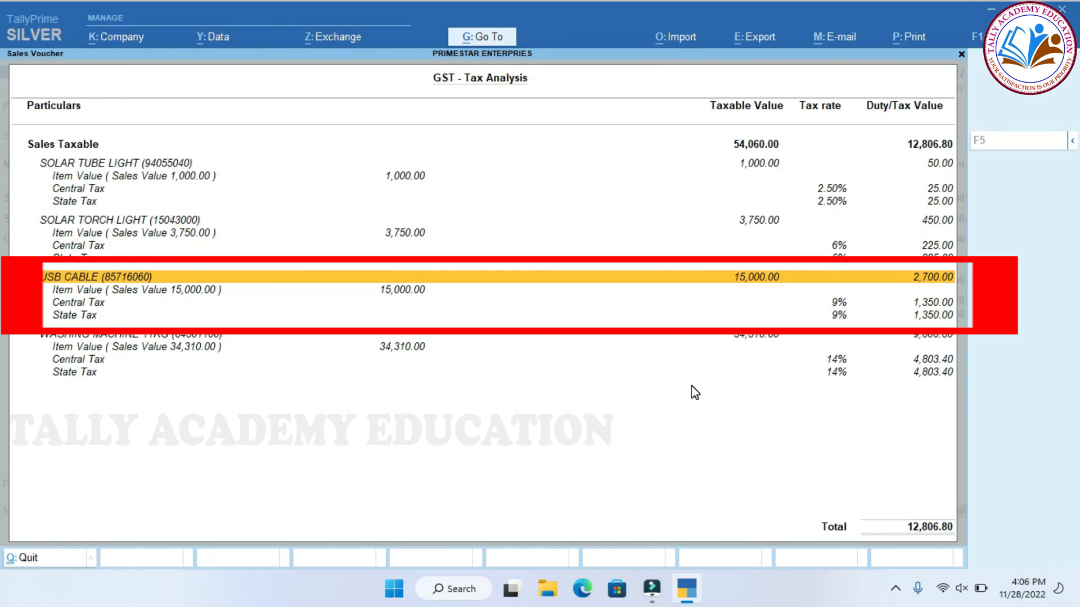
key(Down)
key(Down)
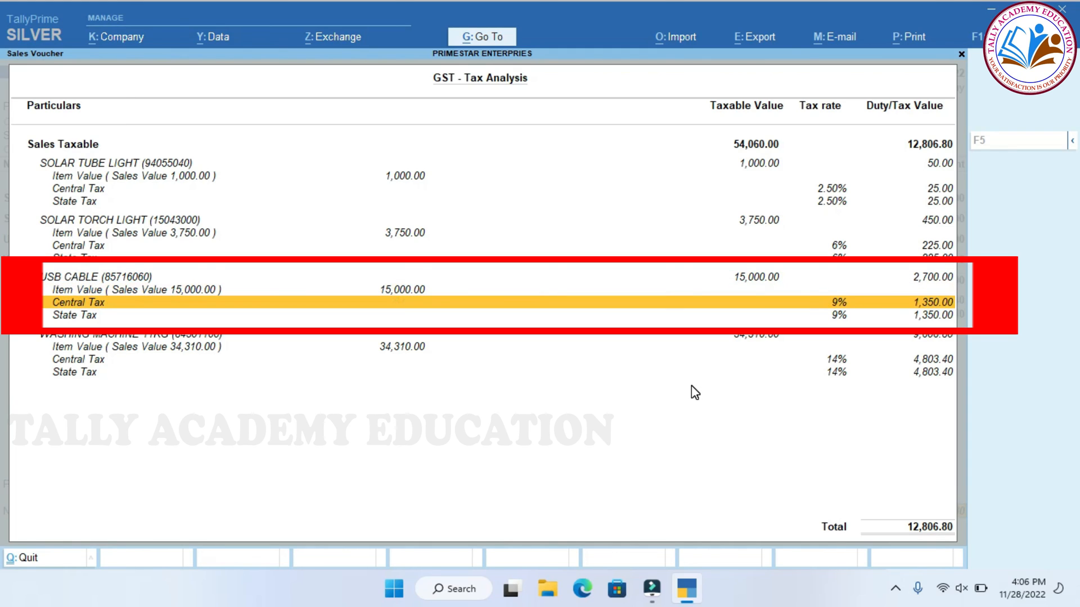
key(Down)
key(Down)
key(Down)
key(Down)
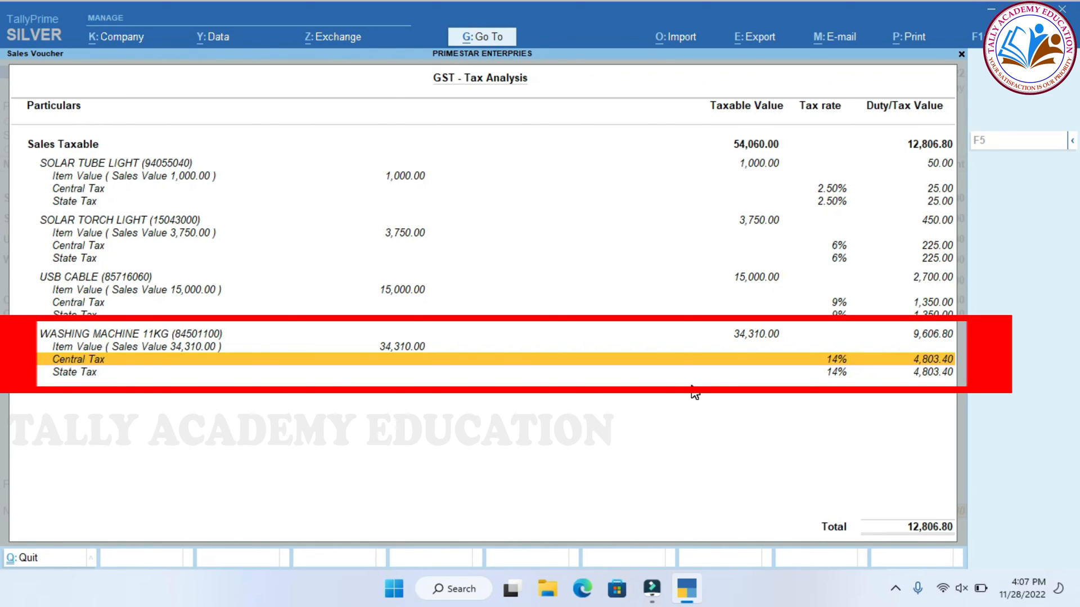
key(Down)
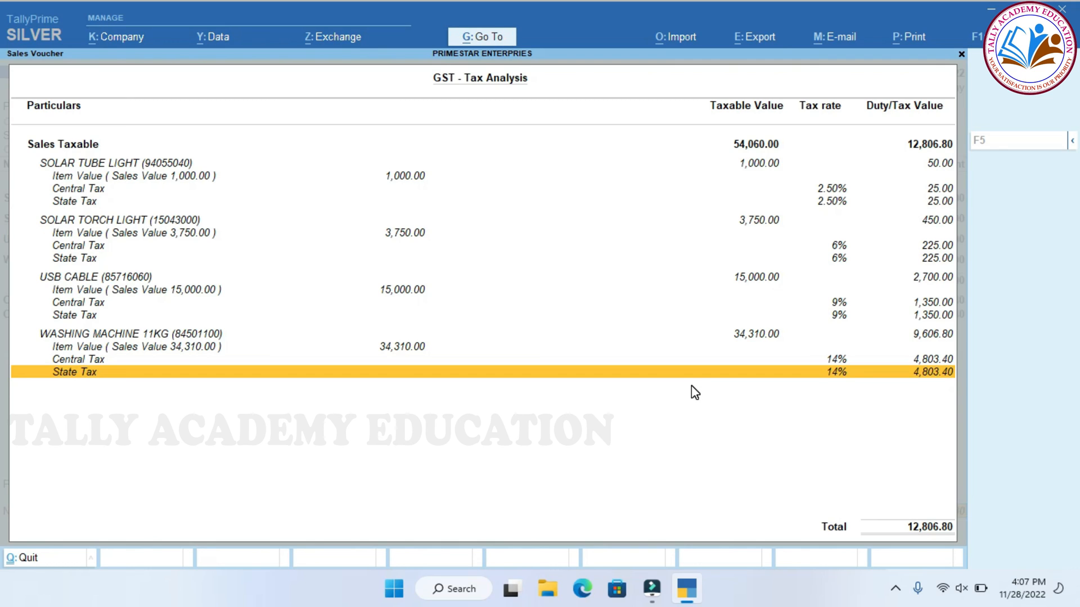
Close the tax analysis and save the sales voucher
key(Escape)
key(ctrl+a)
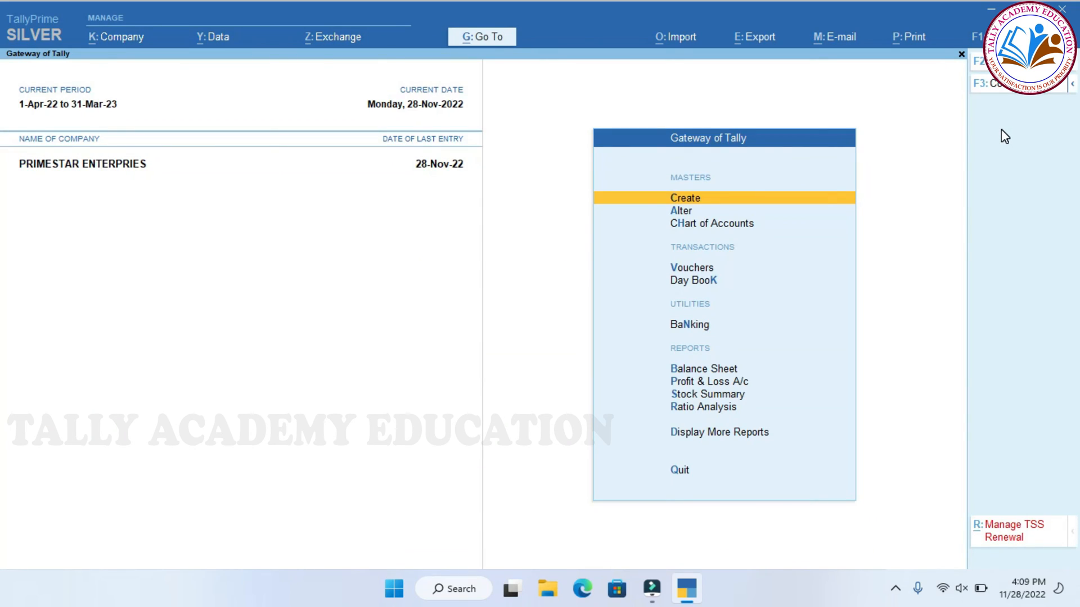
Open the GSTR-1 return from the GST reports
key(Down)
key(Down)
key(Down)
key(Down)
key(Down)
key(Down)
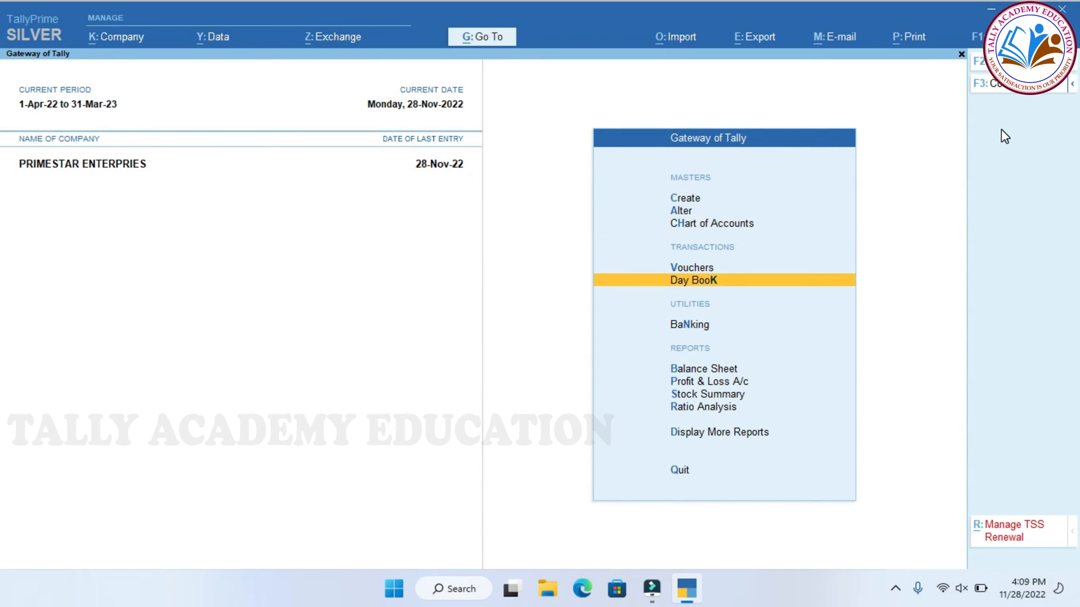
key(Down)
key(Down)
key(Down)
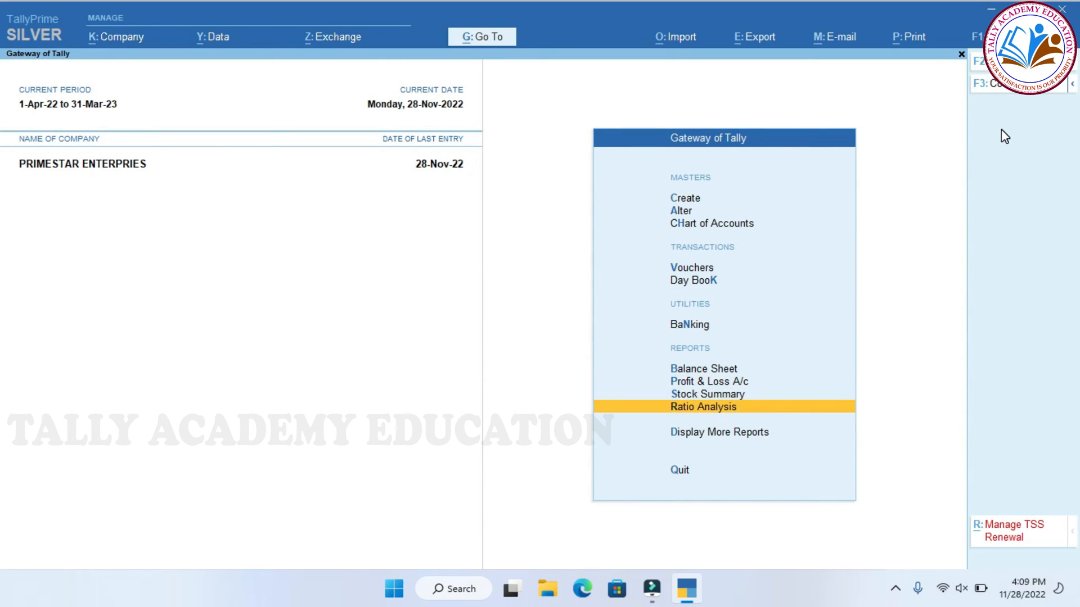
key(Down)
key(Return)
key(Down)
key(Down)
key(Down)
key(Down)
key(Down)
key(Down)
key(Down)
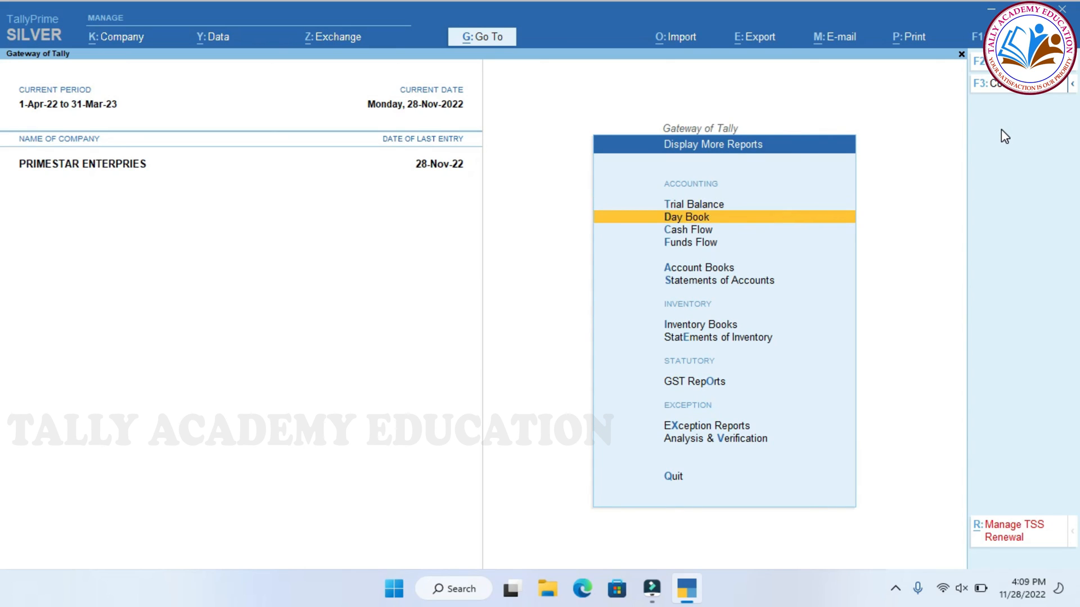
key(Down)
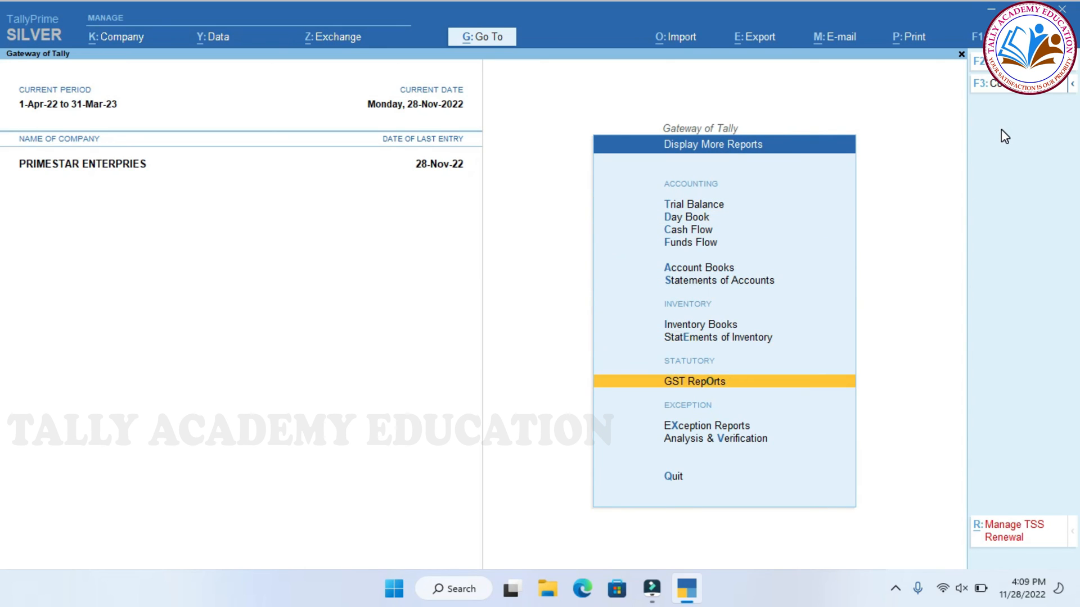
key(Return)
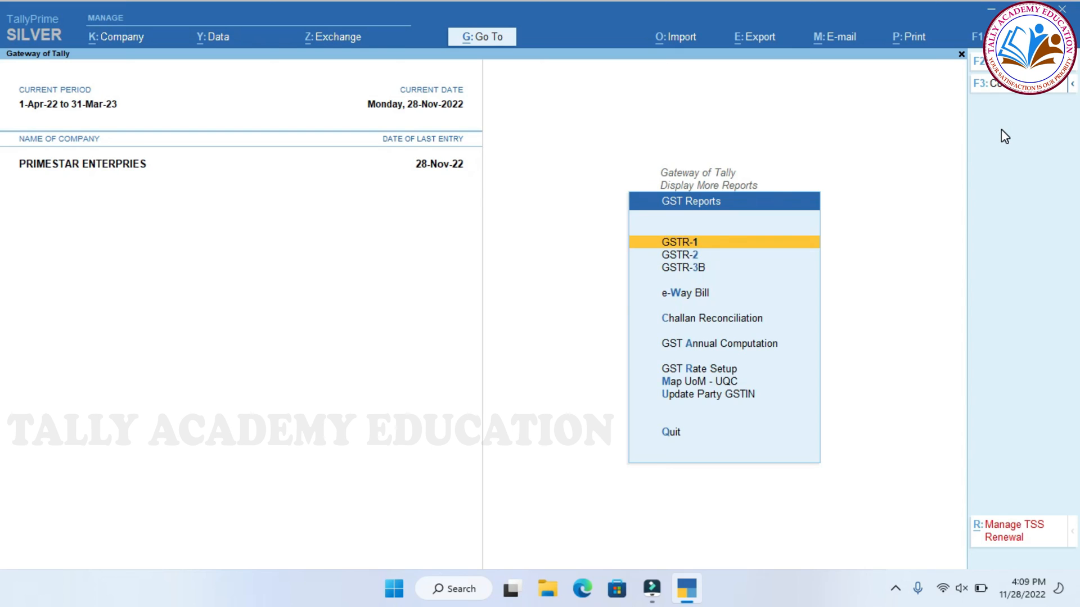
key(Return)
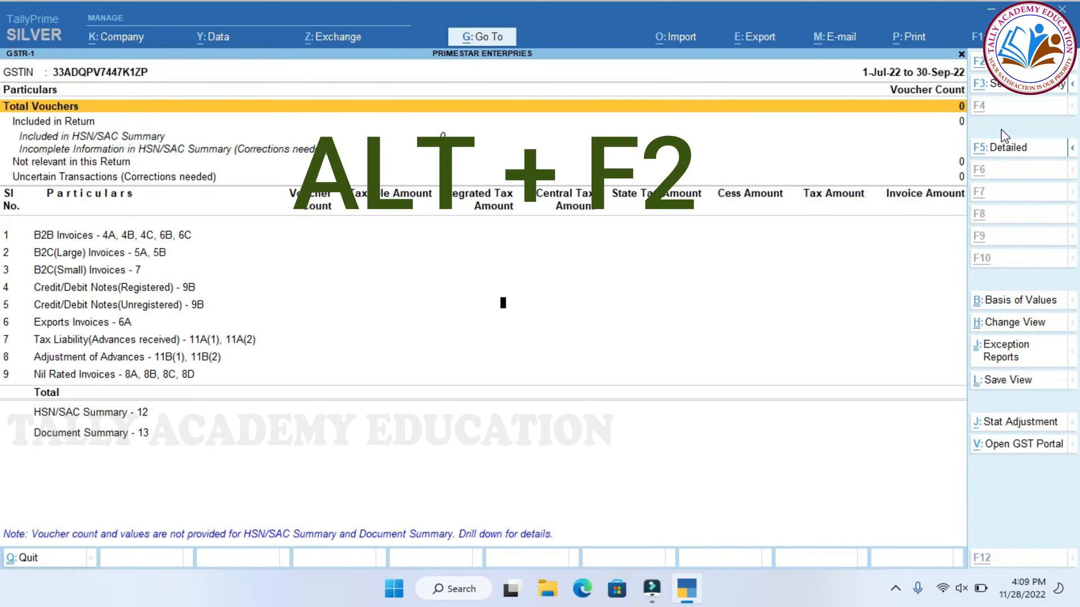
Change the GSTR-1 report period to run from NOV to NOV, covering 1-Nov-22 to 30-Nov-22
key(alt+F2)
text(NOV)
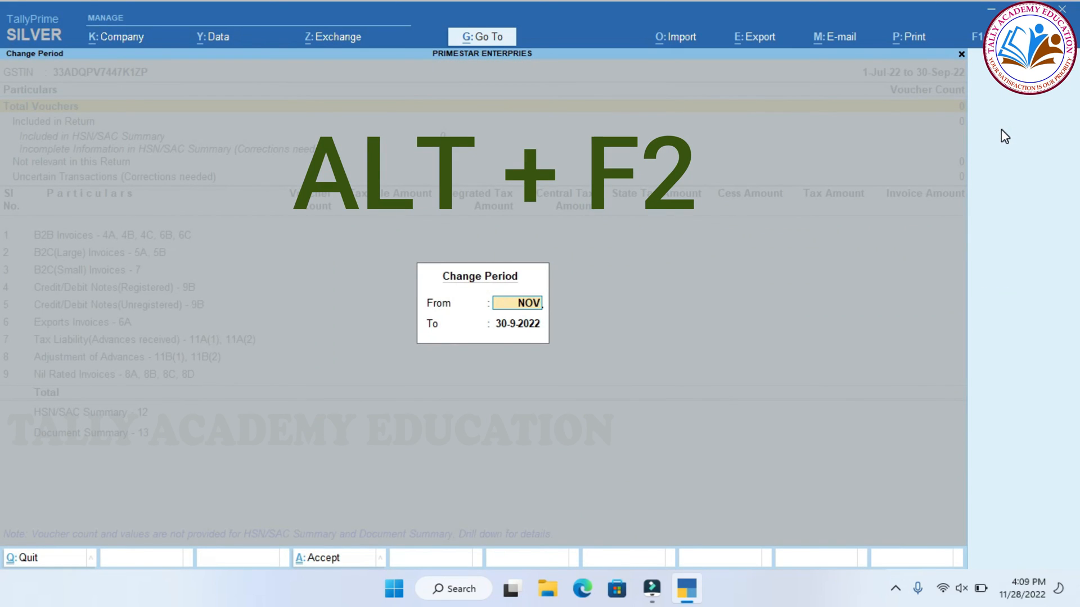
key(Return)
text(NOV)
key(Return)
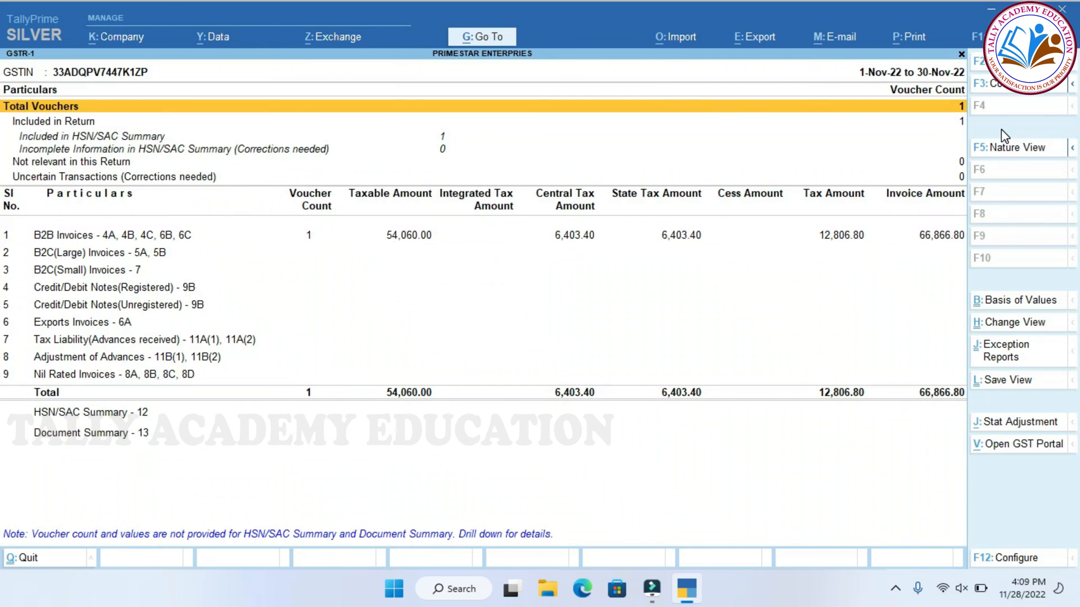
Open the voucher register behind the B2B Invoices - 4A, 4B, 4C, 6B, 6C line of GSTR-1
key(Down)
key(Down)
key(Down)
key(Down)
key(Down)
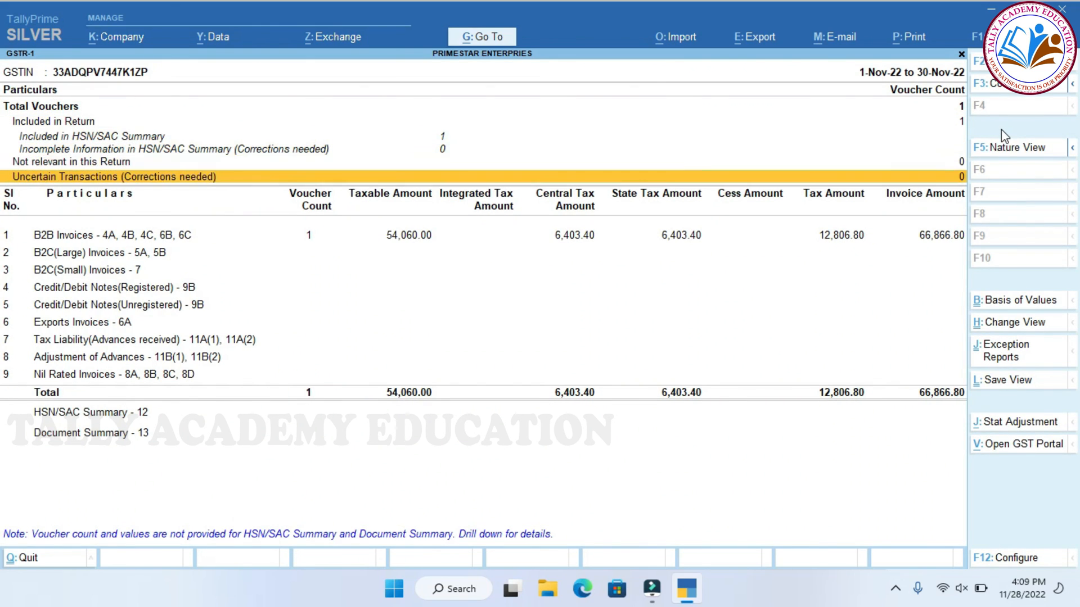
key(Down)
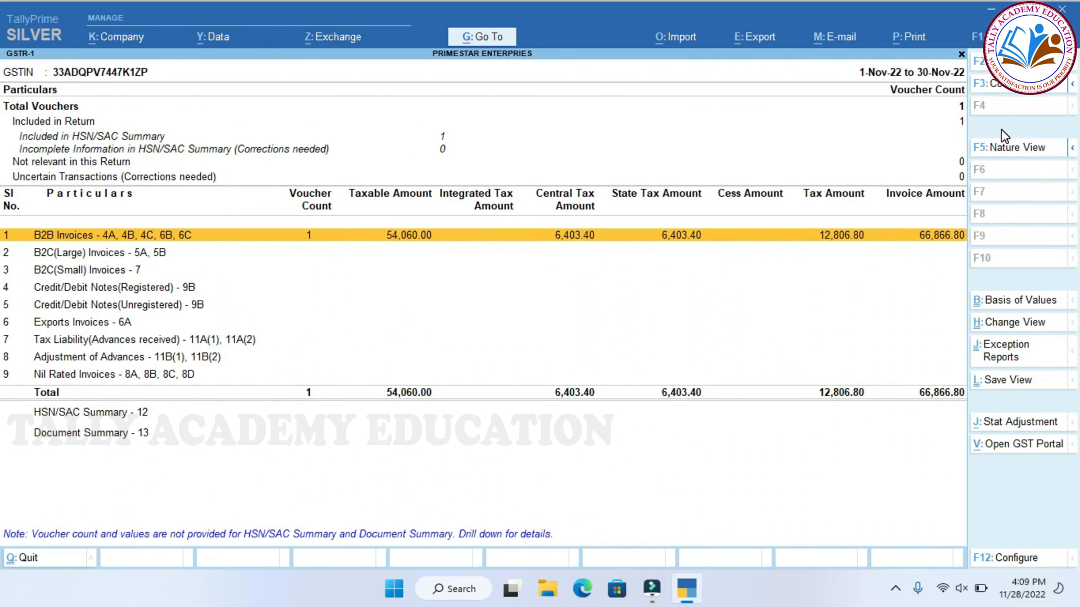
key(Return)
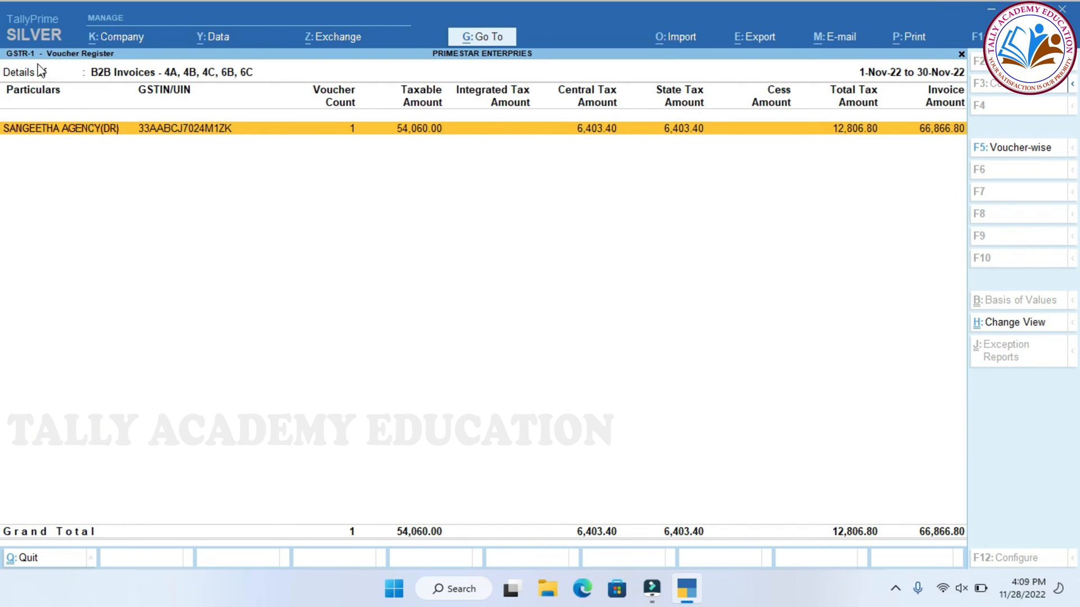